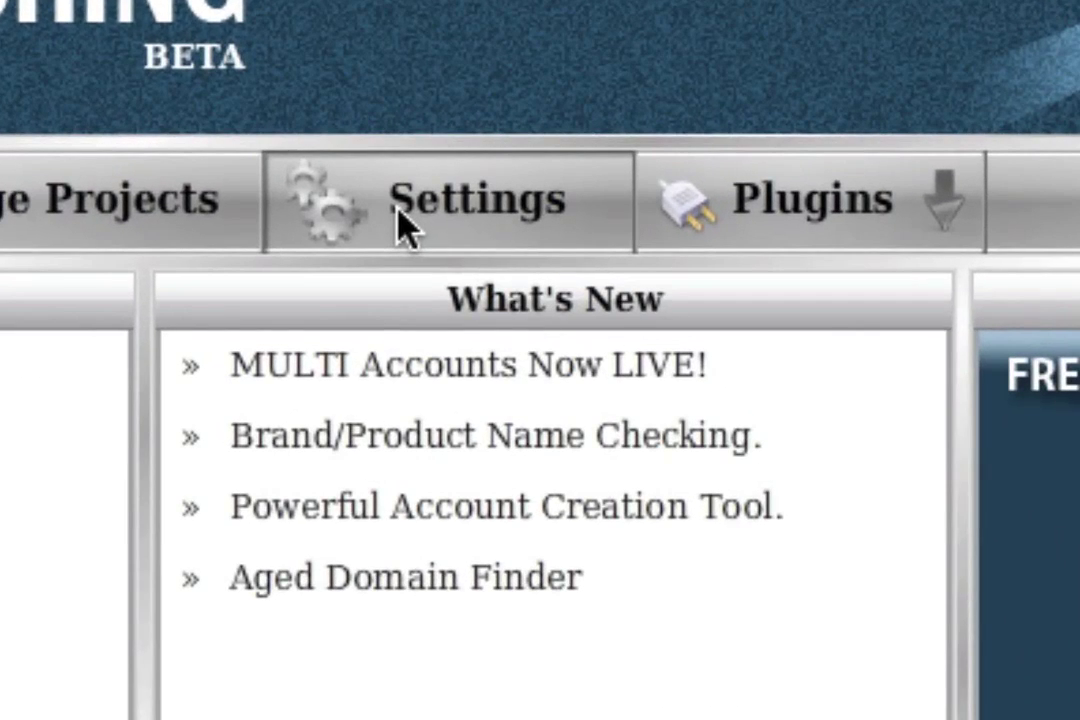
View the Domain Face settings, then bring up the Plugins list with Tiny URL and Account Creation Tool.
{"action": "left_click", "coordinate": [478, 170]}
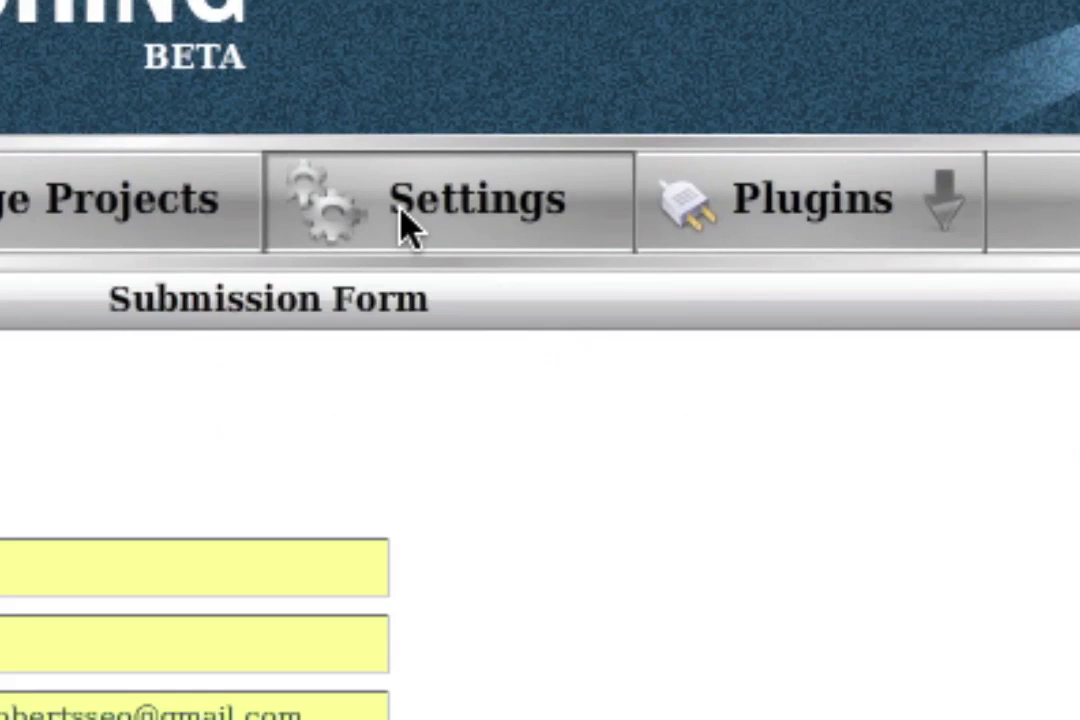
{"action": "left_click", "coordinate": [1015, 530]}
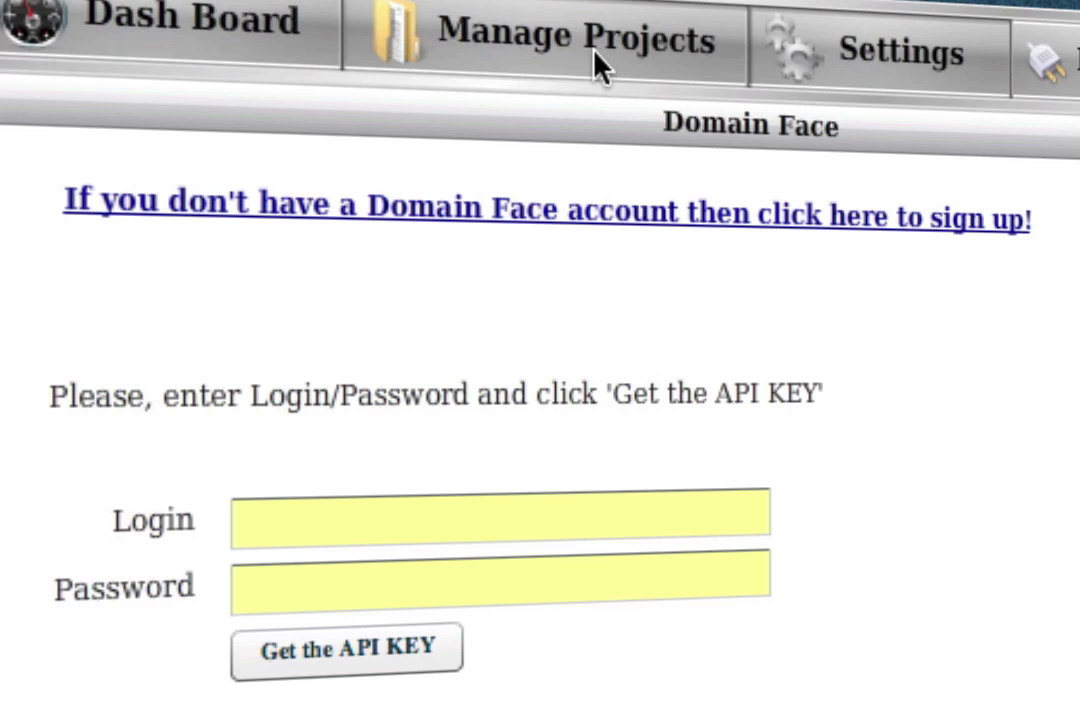
{"action": "mouse_move", "coordinate": [1075, 70]}
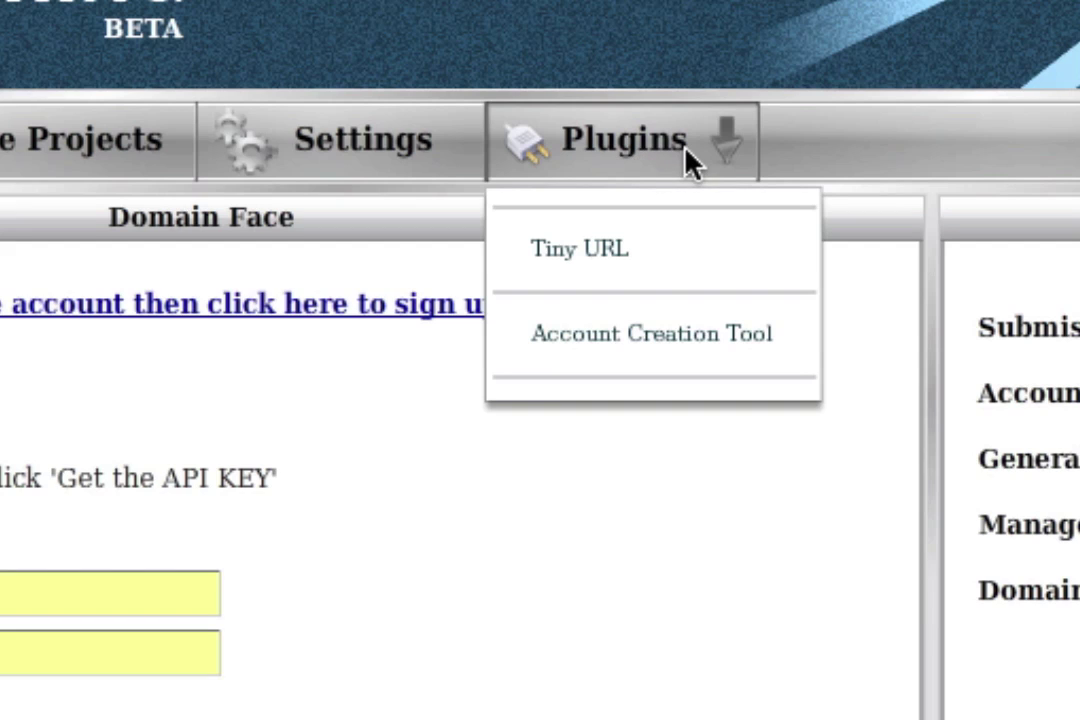
Launch the Account Creation Tool and place the cursor in its profile-name field.
{"action": "left_click", "coordinate": [623, 355]}
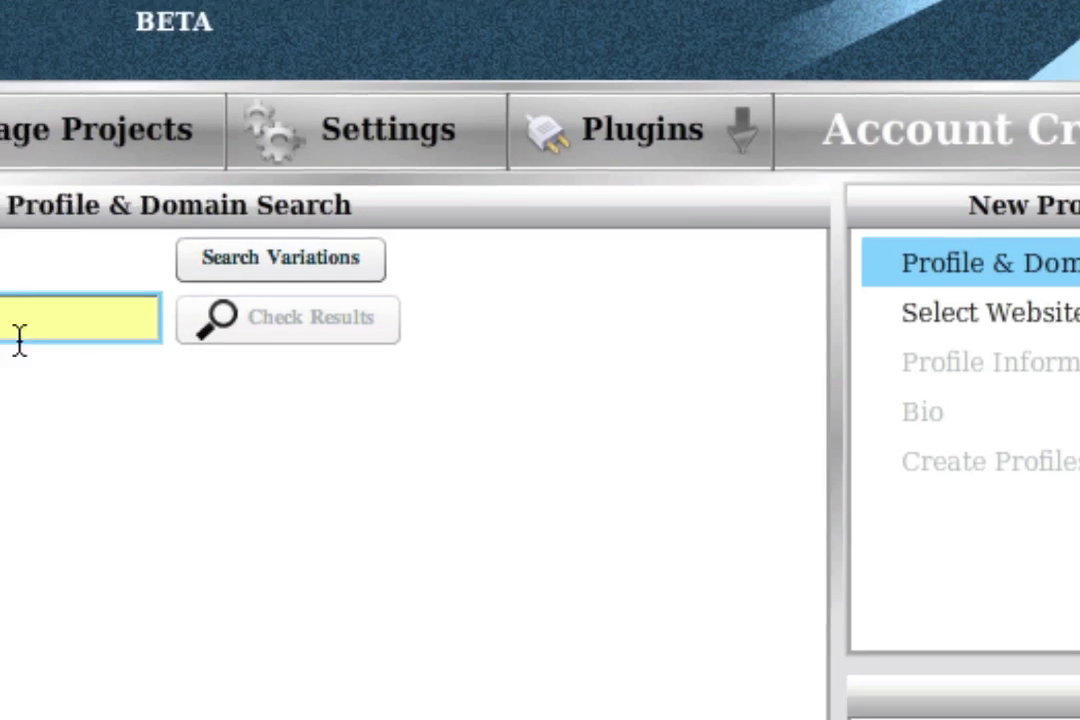
{"action": "left_click", "coordinate": [20, 340]}
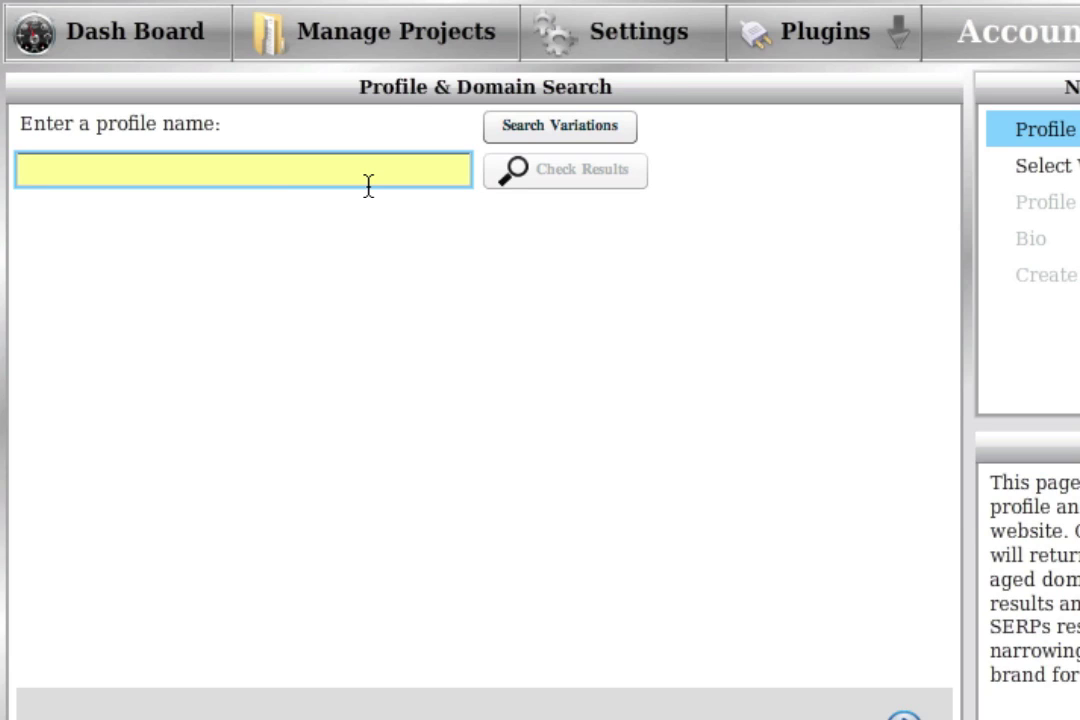
Check the profile name 'Bubble Rockstars', showing all 14 basic domains as available.
{"action": "type", "text": "Bubble Rock"}
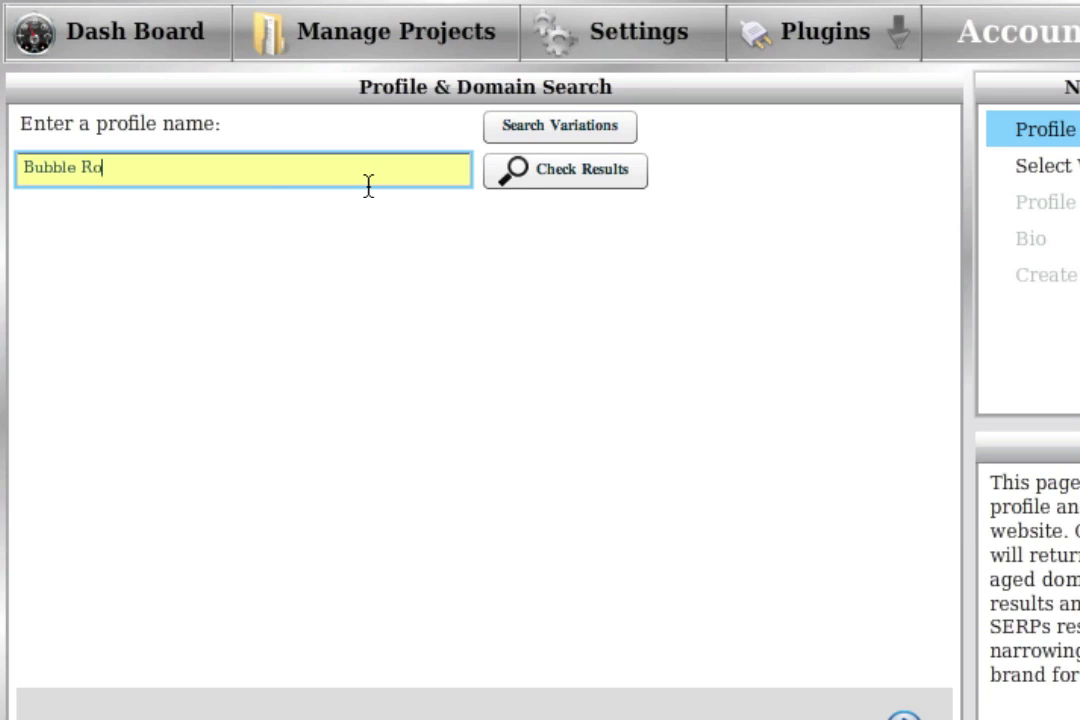
{"action": "type", "text": "stars"}
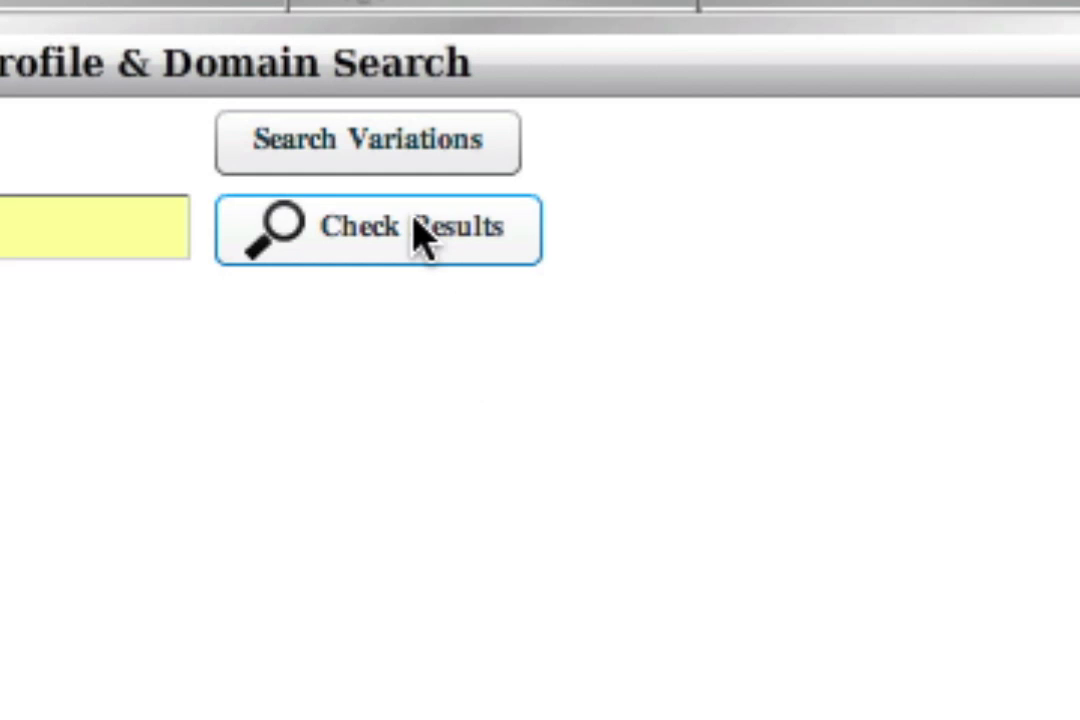
{"action": "left_click", "coordinate": [417, 240]}
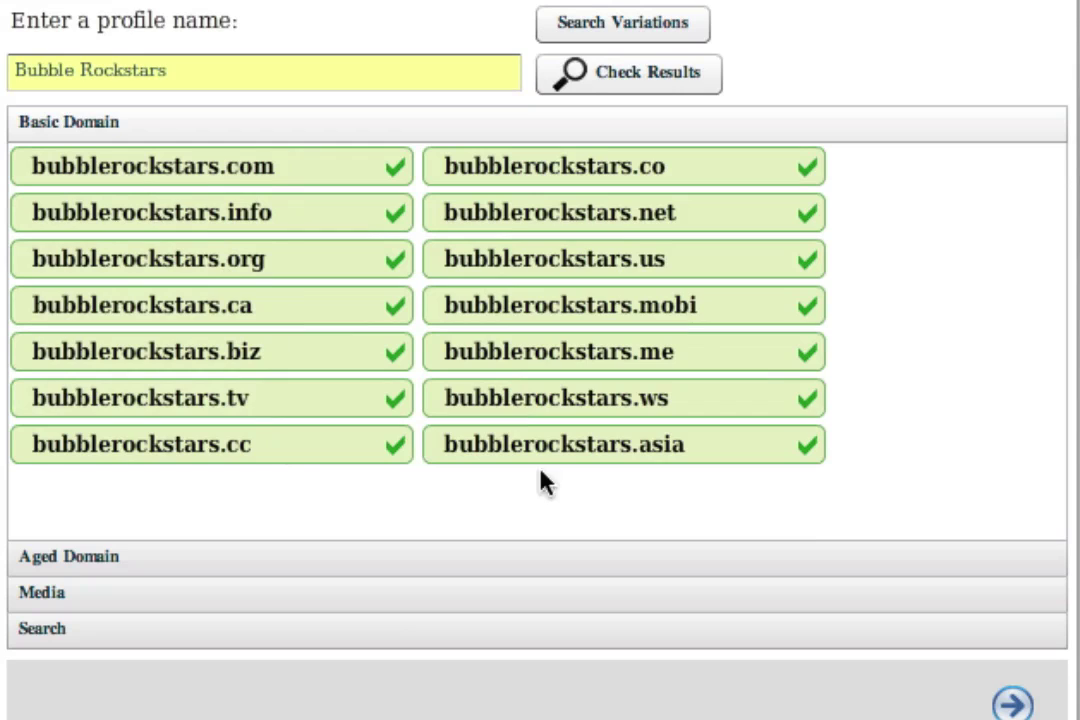
Review the aged-domain matches and social-media username availability for Bubble Rockstars.
{"action": "left_click", "coordinate": [145, 562]}
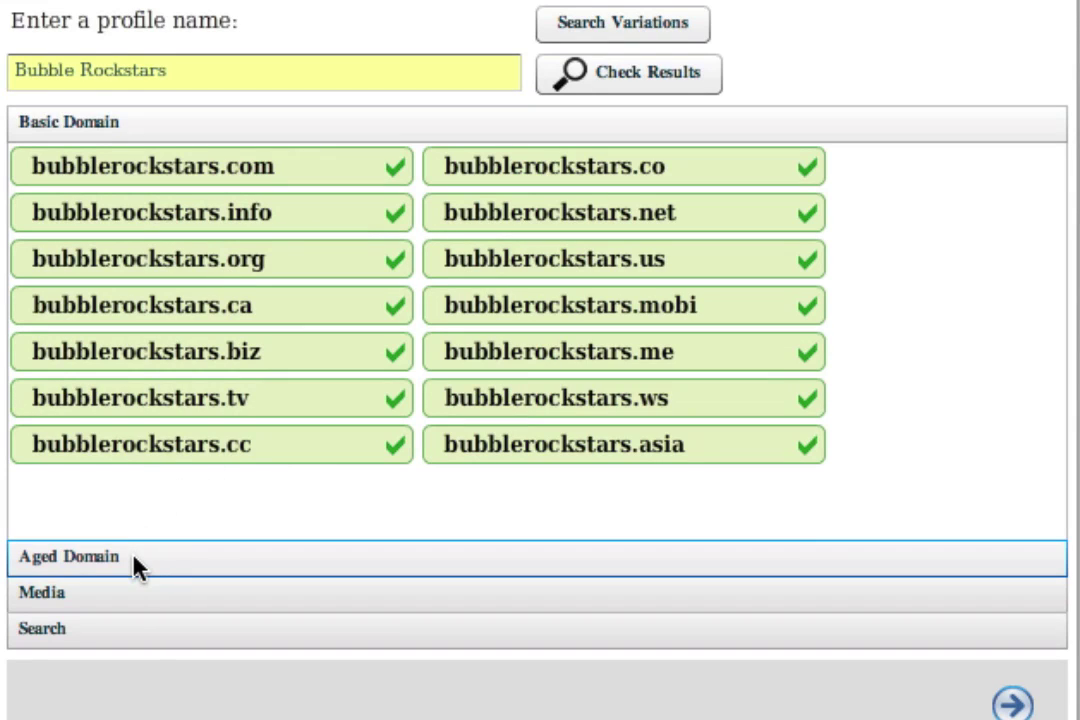
{"action": "left_click", "coordinate": [107, 566]}
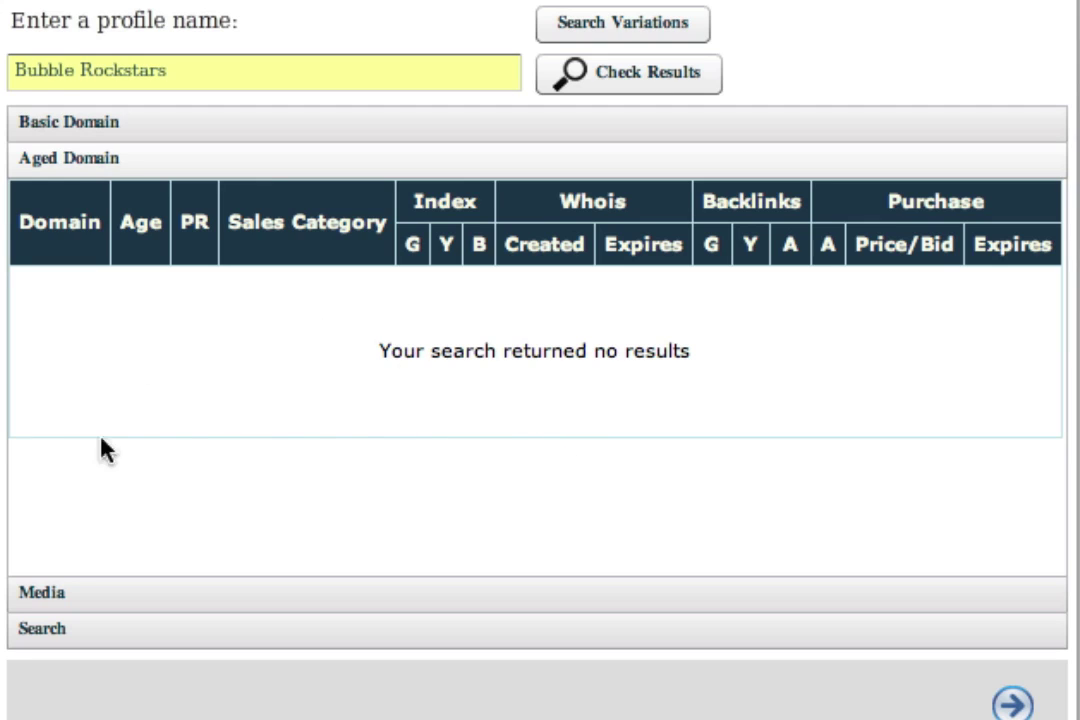
{"action": "left_click", "coordinate": [48, 594]}
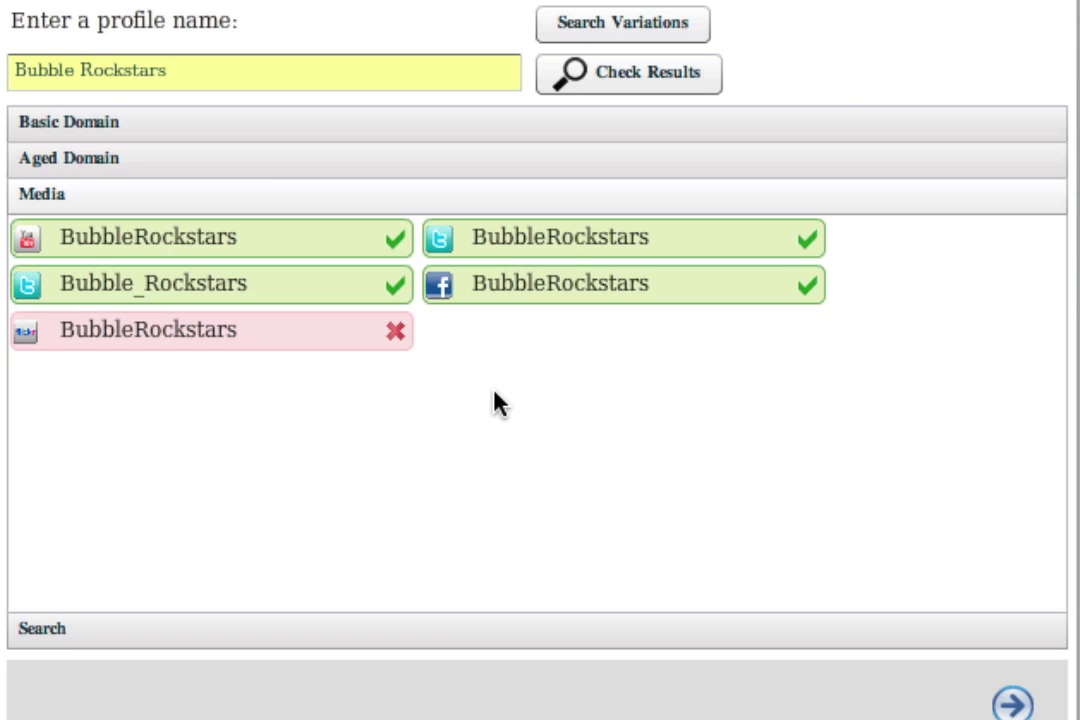
{"action": "left_click", "coordinate": [86, 636]}
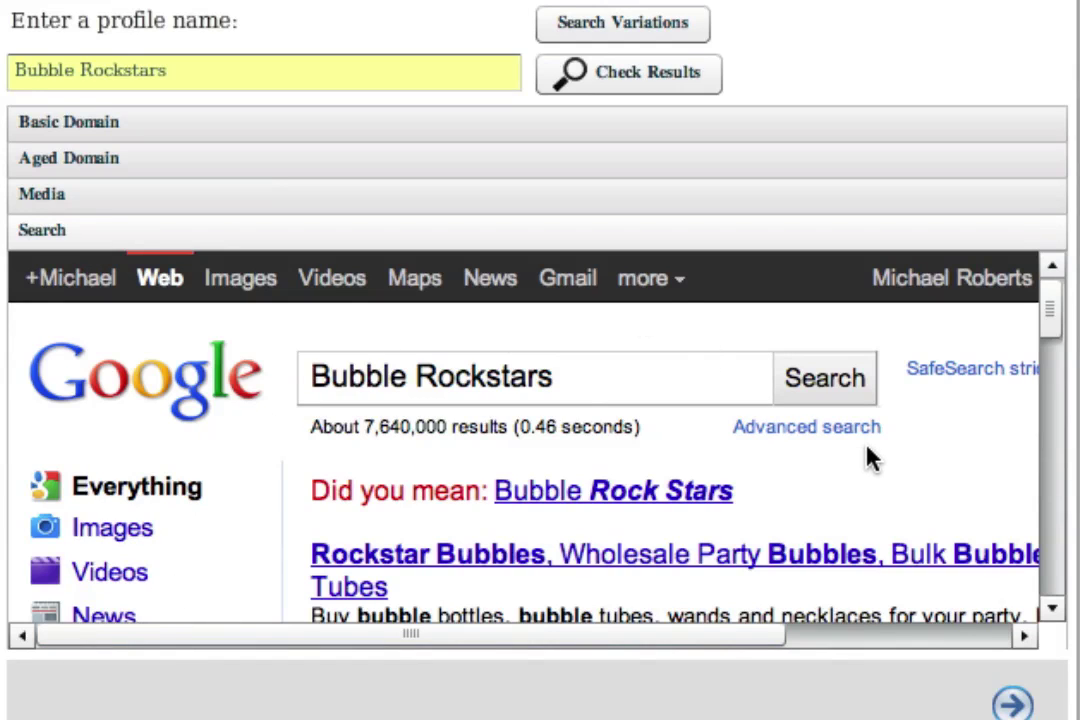
{"action": "scroll", "coordinate": [870, 457], "scroll_direction": "down", "scroll_amount": 2}
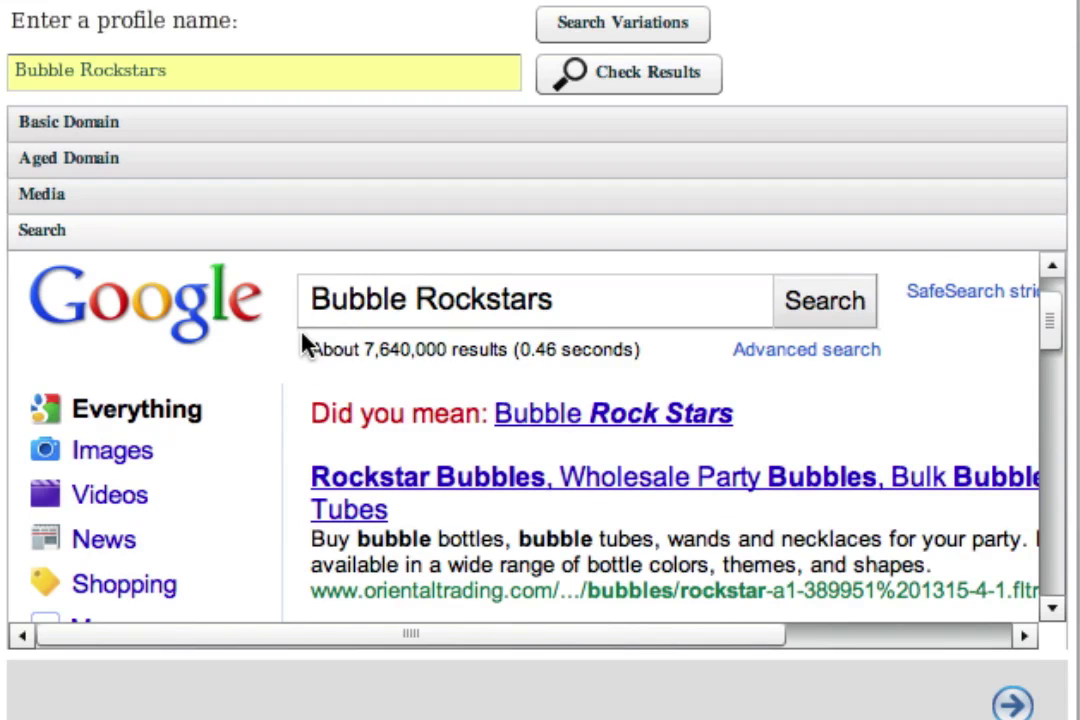
{"action": "left_click_drag", "start_coordinate": [311, 416], "coordinate": [790, 425]}
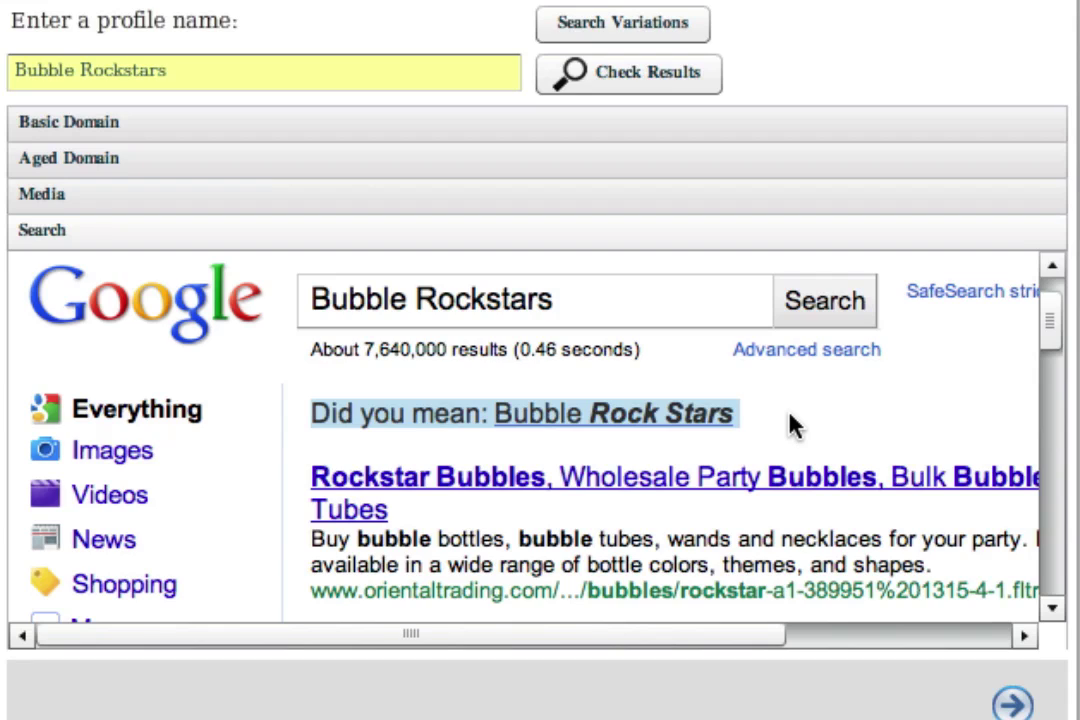
{"action": "left_click", "coordinate": [780, 430]}
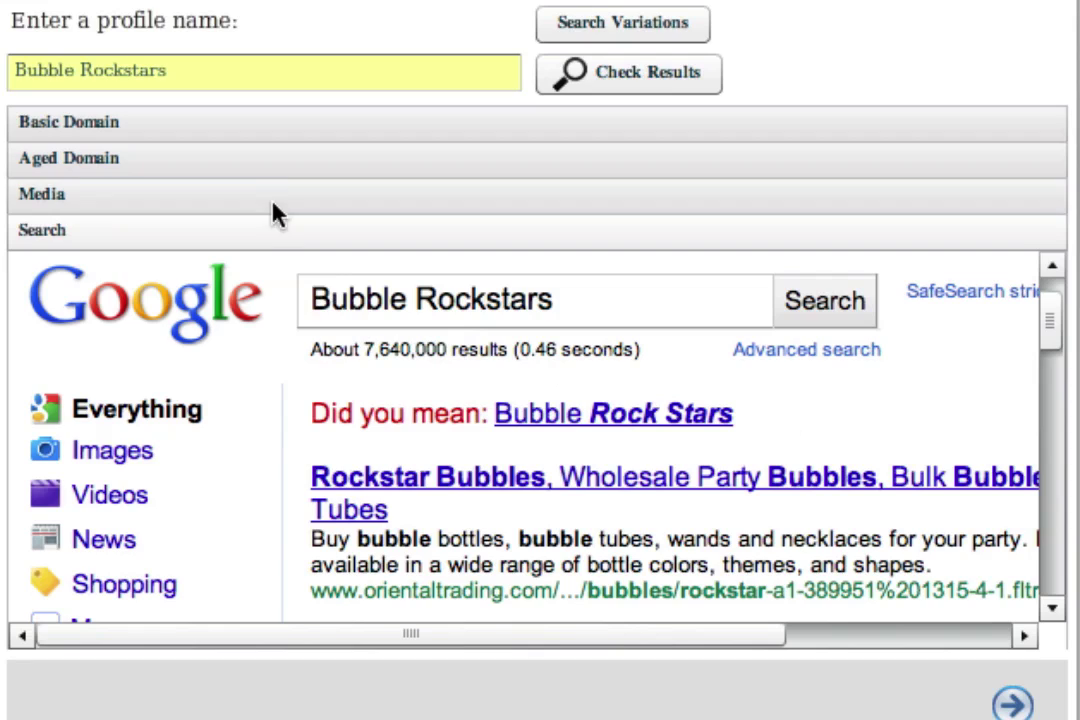
{"action": "triple_click", "coordinate": [265, 74]}
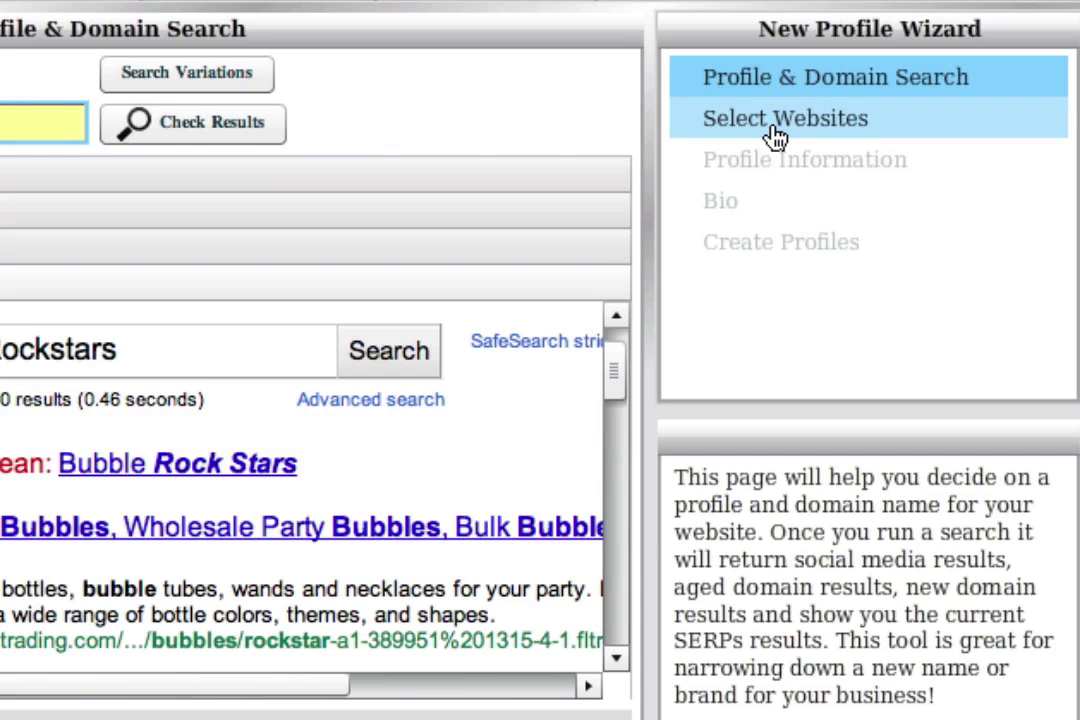
Assign the new accounts to the Bubble Rockstar profile and choose Digg as the site to join.
{"action": "left_click", "coordinate": [776, 137]}
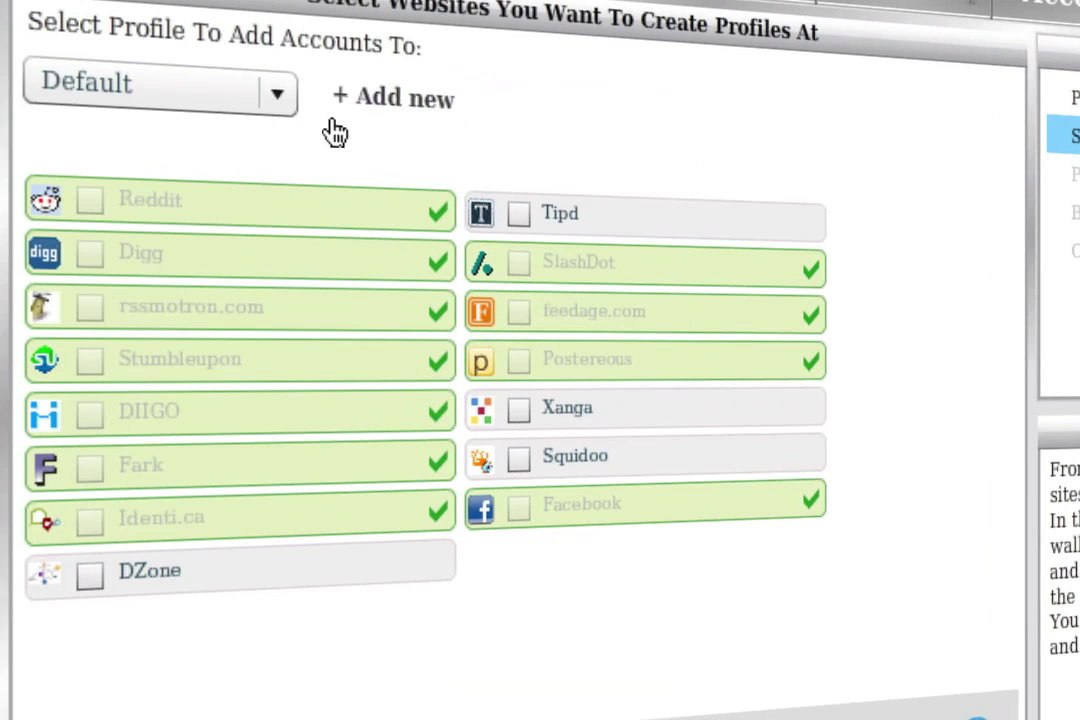
{"action": "left_click", "coordinate": [288, 103]}
{"action": "left_click", "coordinate": [690, 128]}
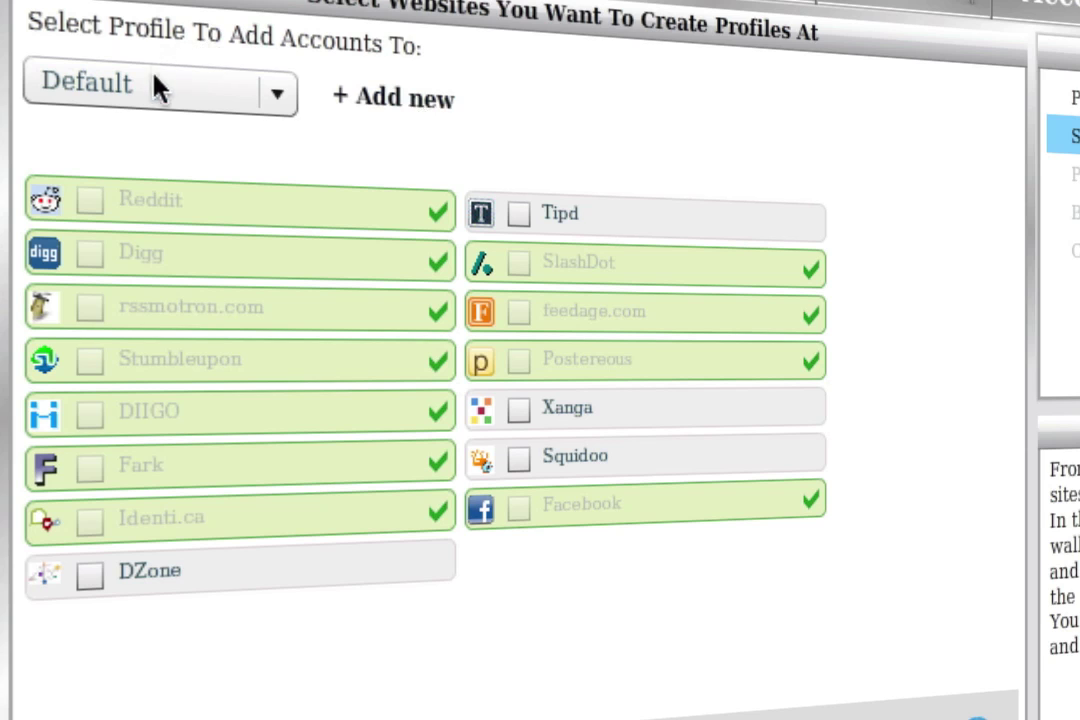
{"action": "left_click", "coordinate": [212, 106]}
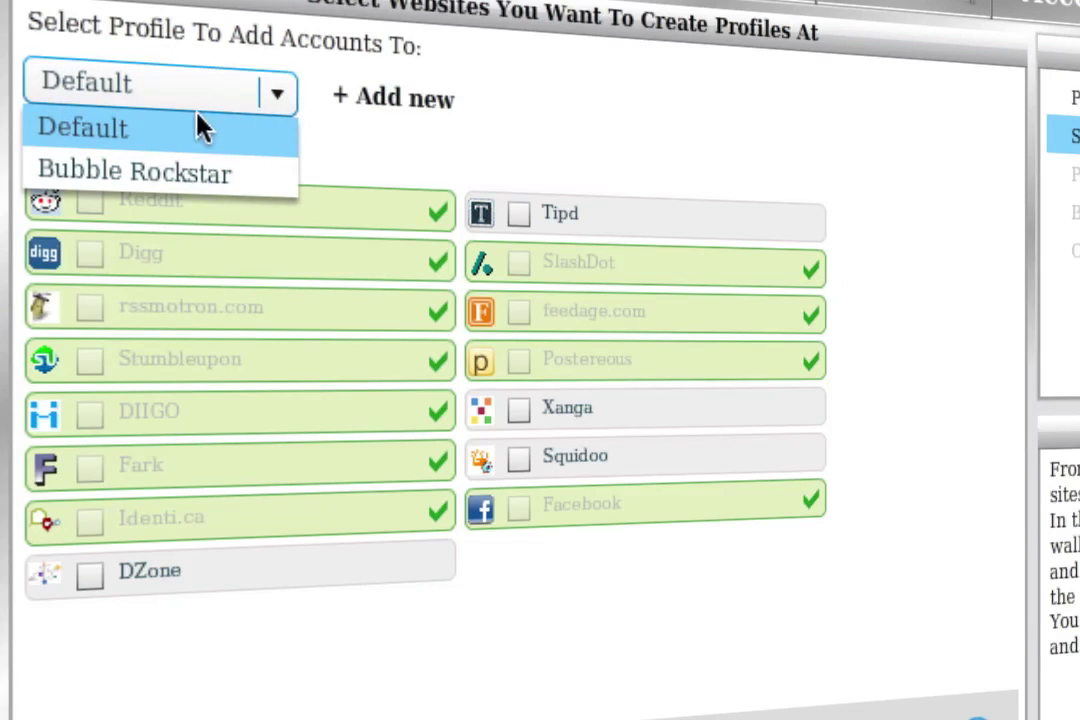
{"action": "left_click", "coordinate": [165, 176]}
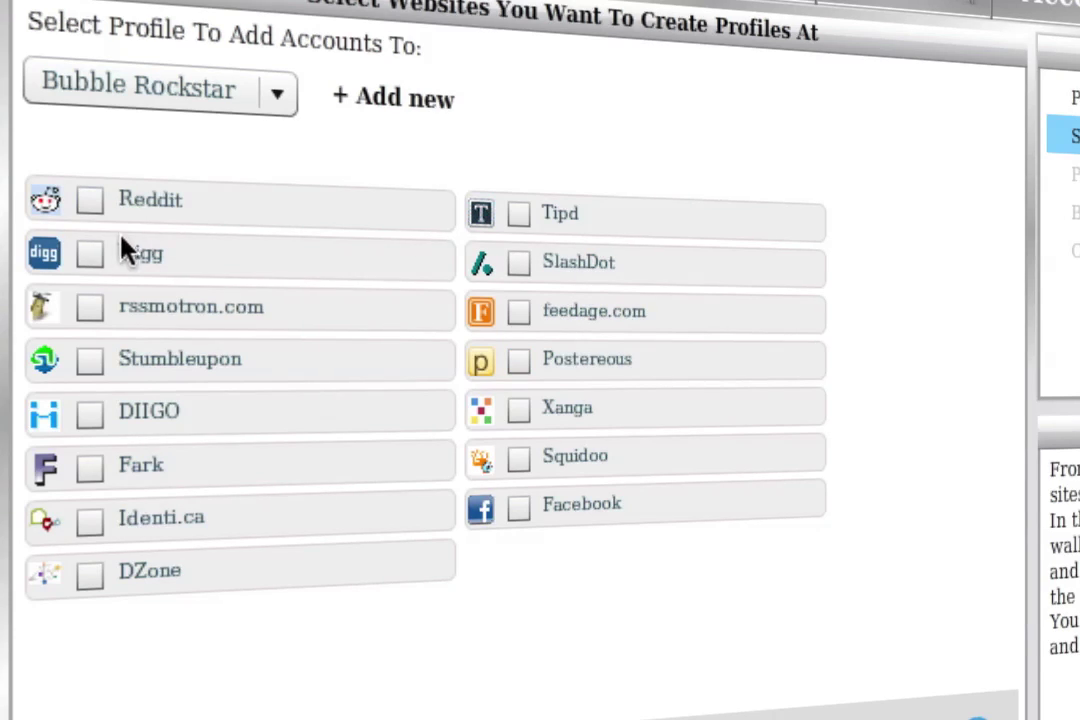
{"action": "left_click", "coordinate": [89, 253]}
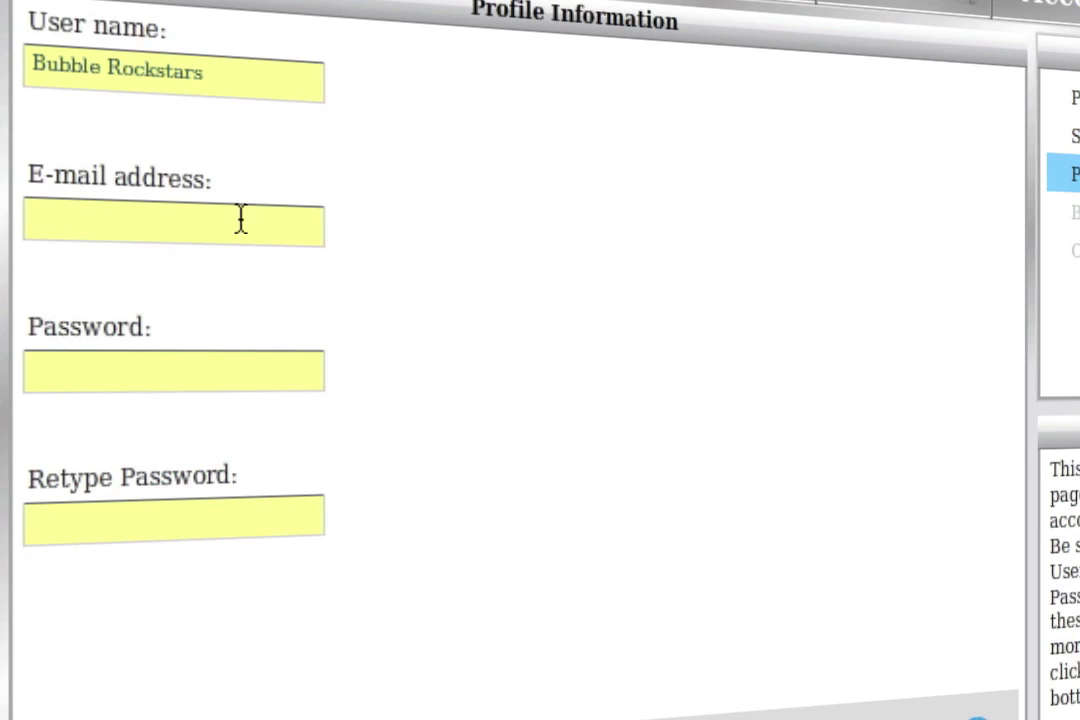
Fill in the account's e-mail and password, then advance to the Bio step.
{"action": "left_click", "coordinate": [212, 228]}
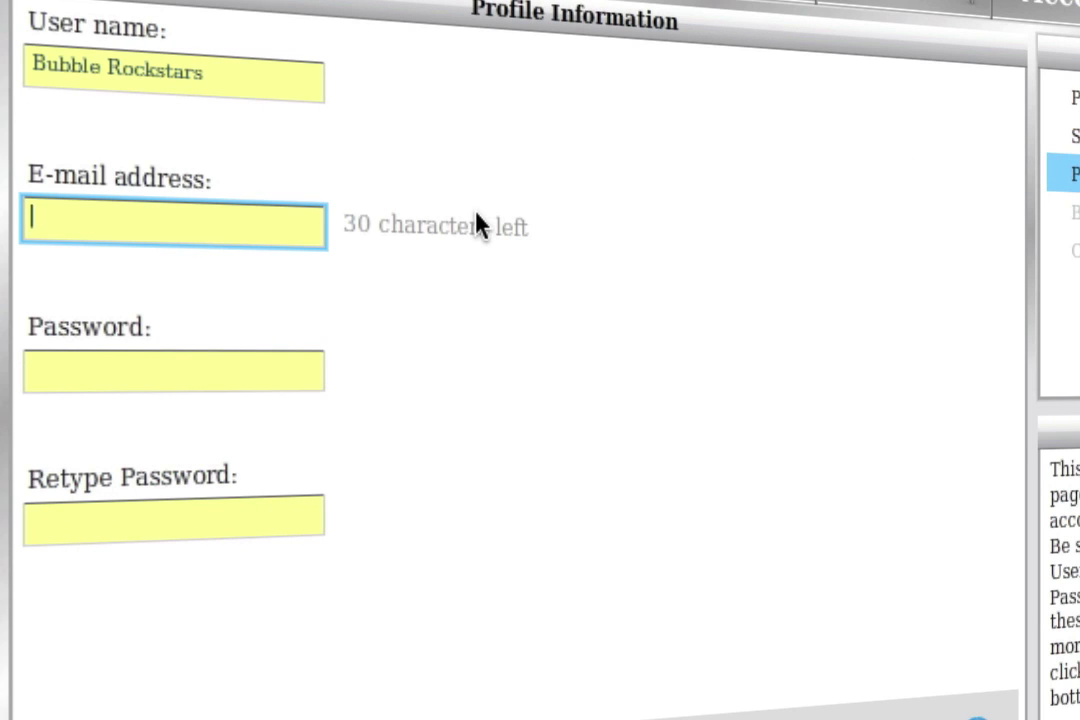
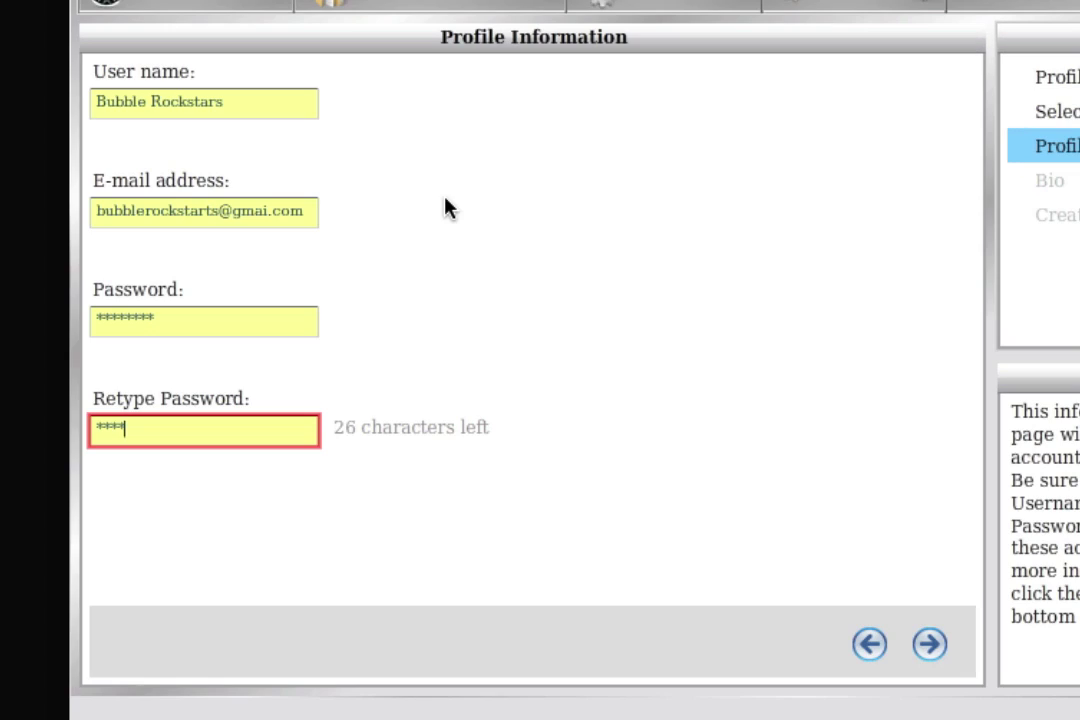
{"action": "type", "text": "****"}
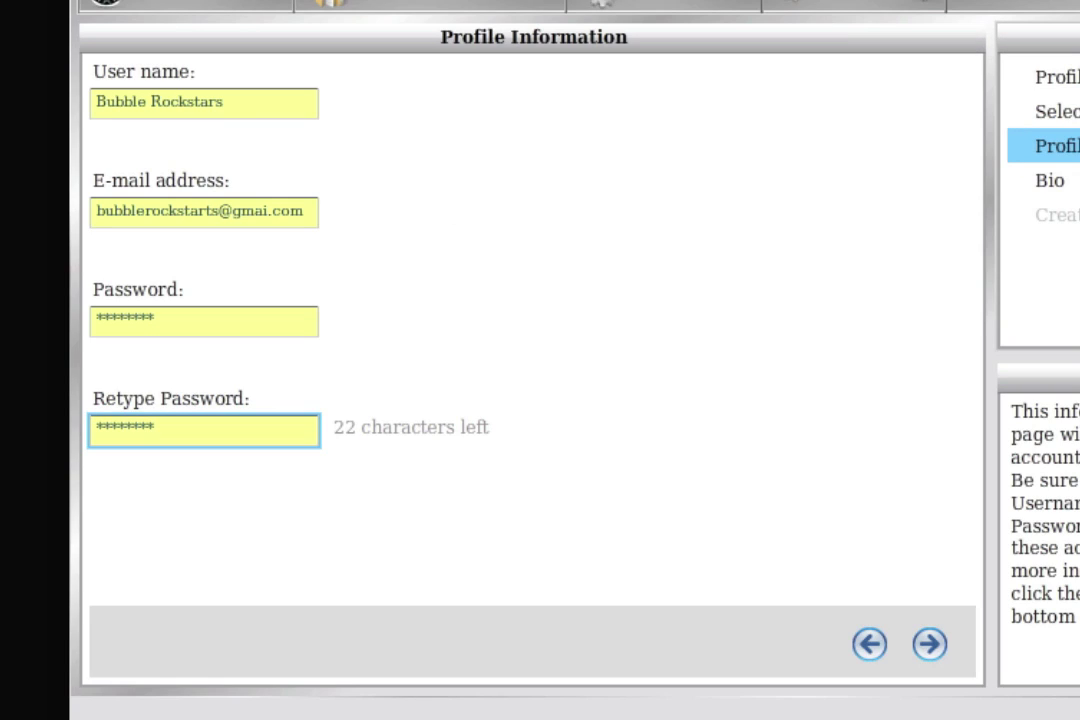
{"action": "left_click", "coordinate": [1062, 180]}
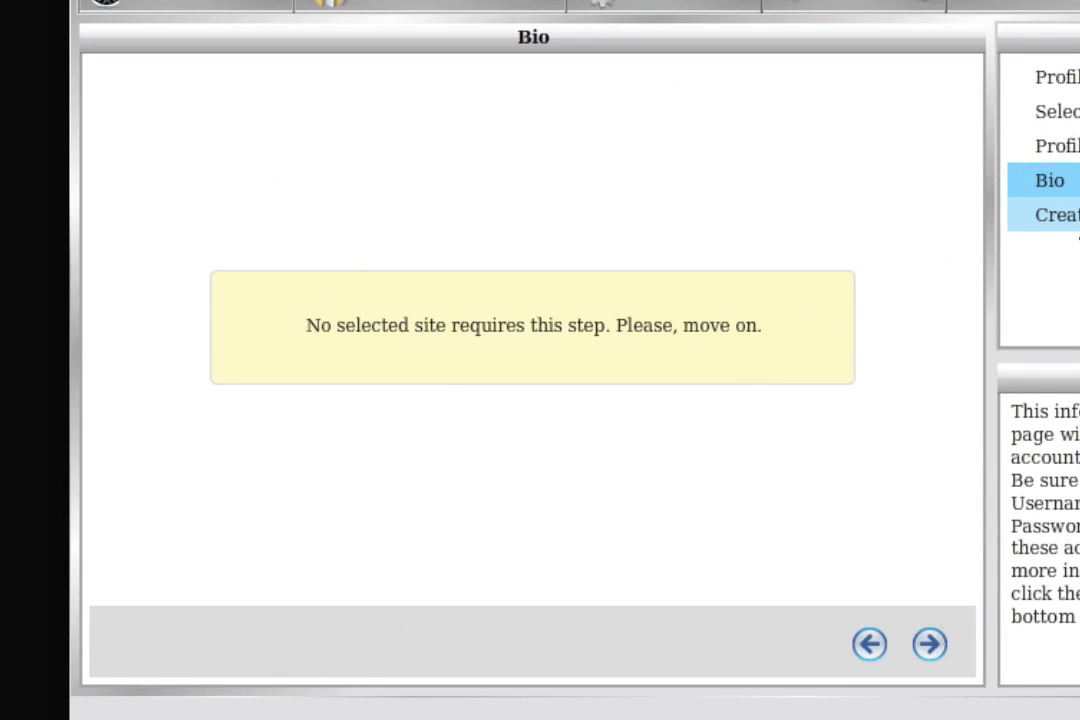
Load the Digg sign-up form and inspect its prefilled e-mail, username and password fields.
{"action": "left_click", "coordinate": [1077, 233]}
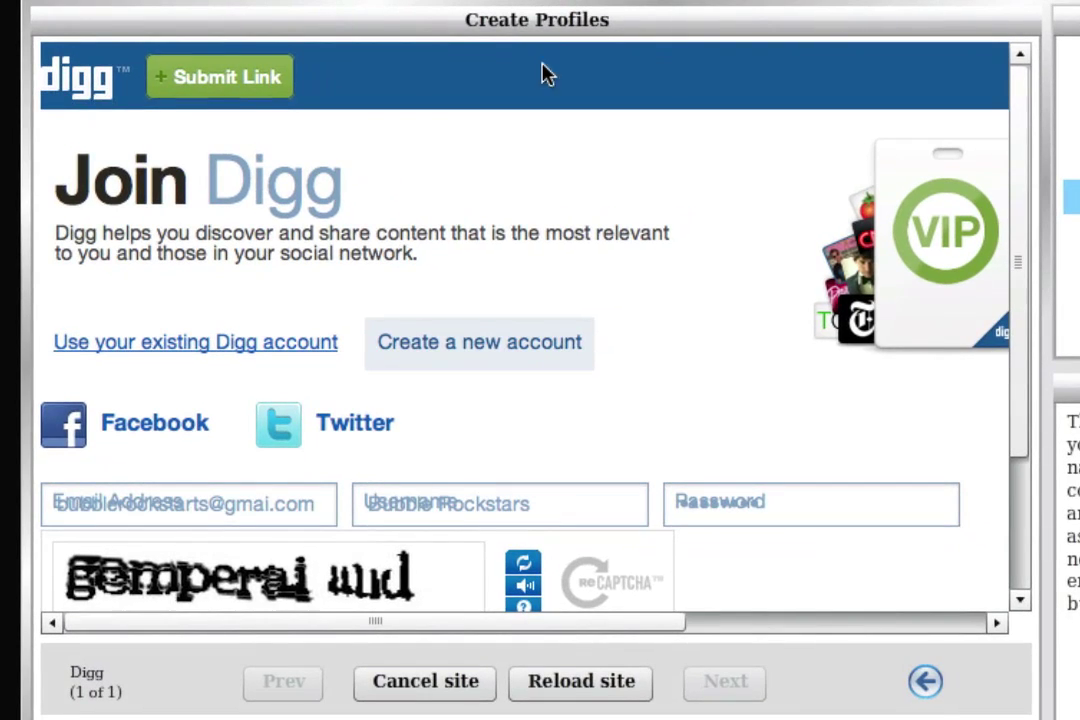
{"action": "scroll", "coordinate": [655, 376], "scroll_direction": "down", "scroll_amount": 4}
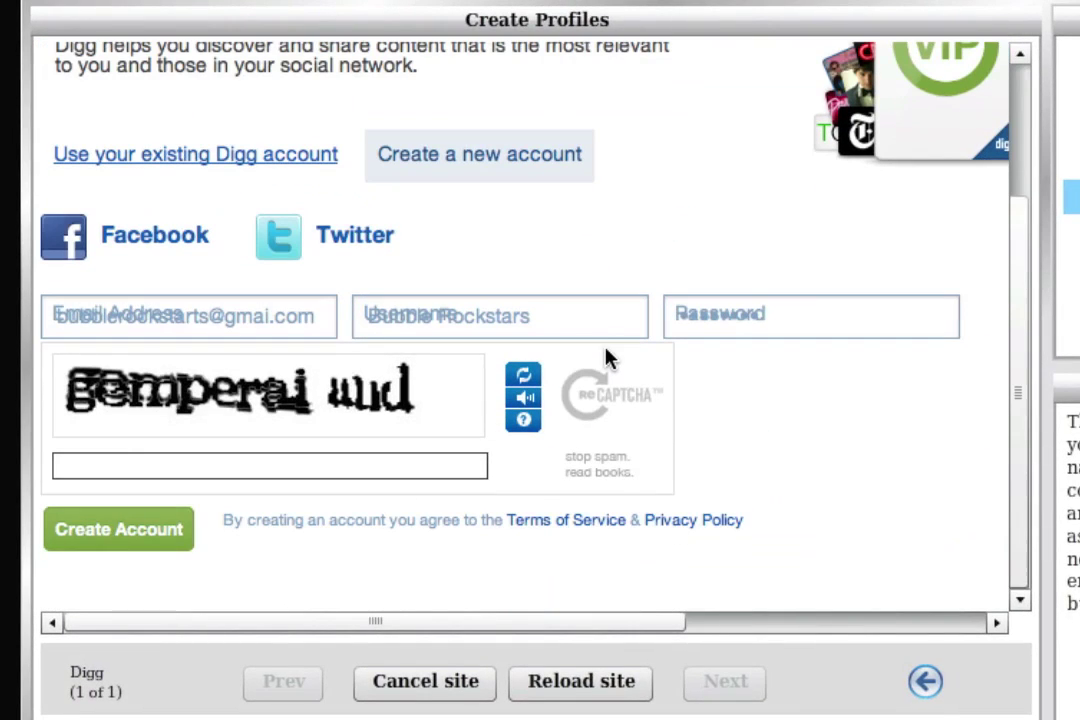
{"action": "left_click", "coordinate": [331, 317]}
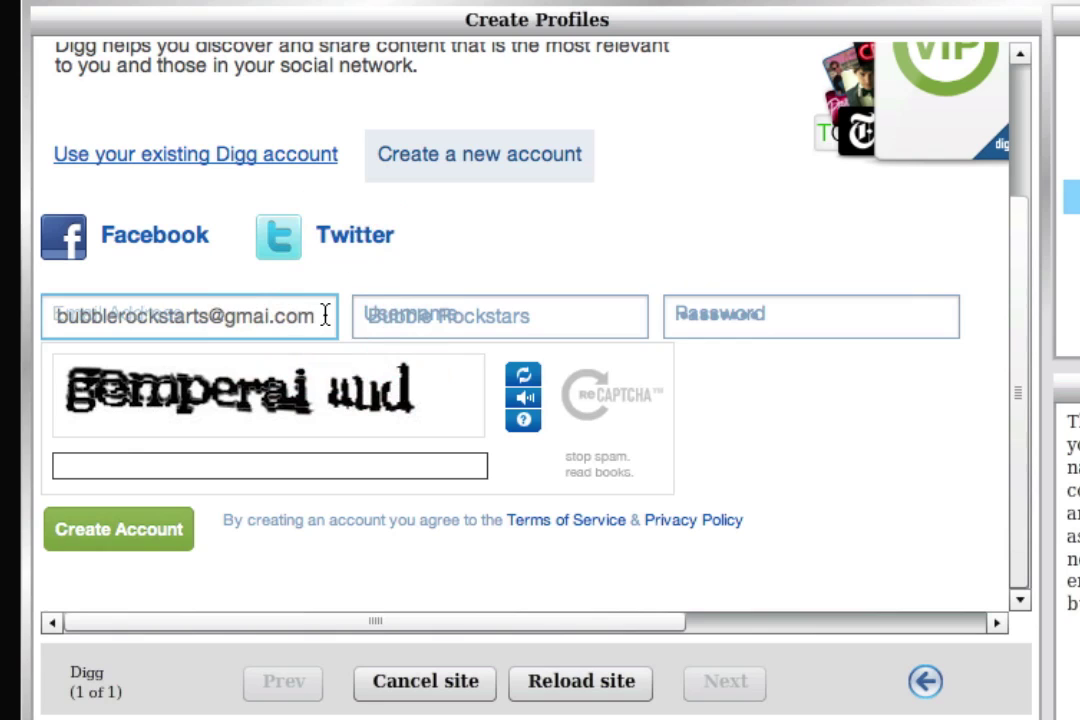
{"action": "scroll", "coordinate": [328, 316], "scroll_direction": "up", "scroll_amount": 2}
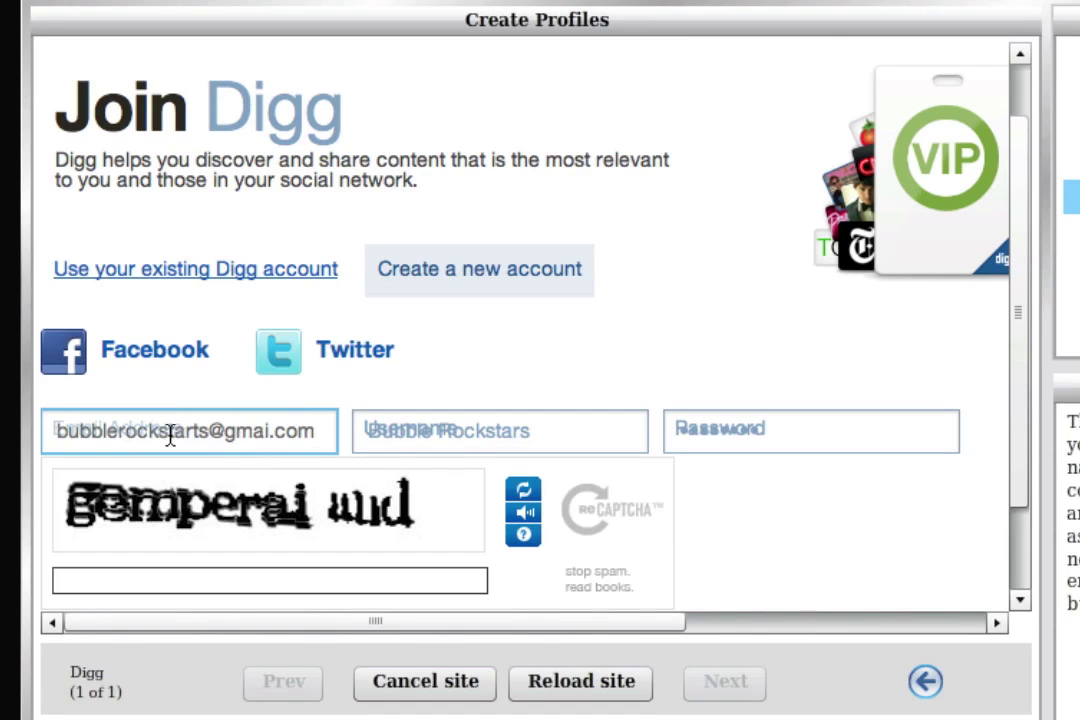
{"action": "left_click", "coordinate": [133, 429]}
{"action": "left_click", "coordinate": [511, 431]}
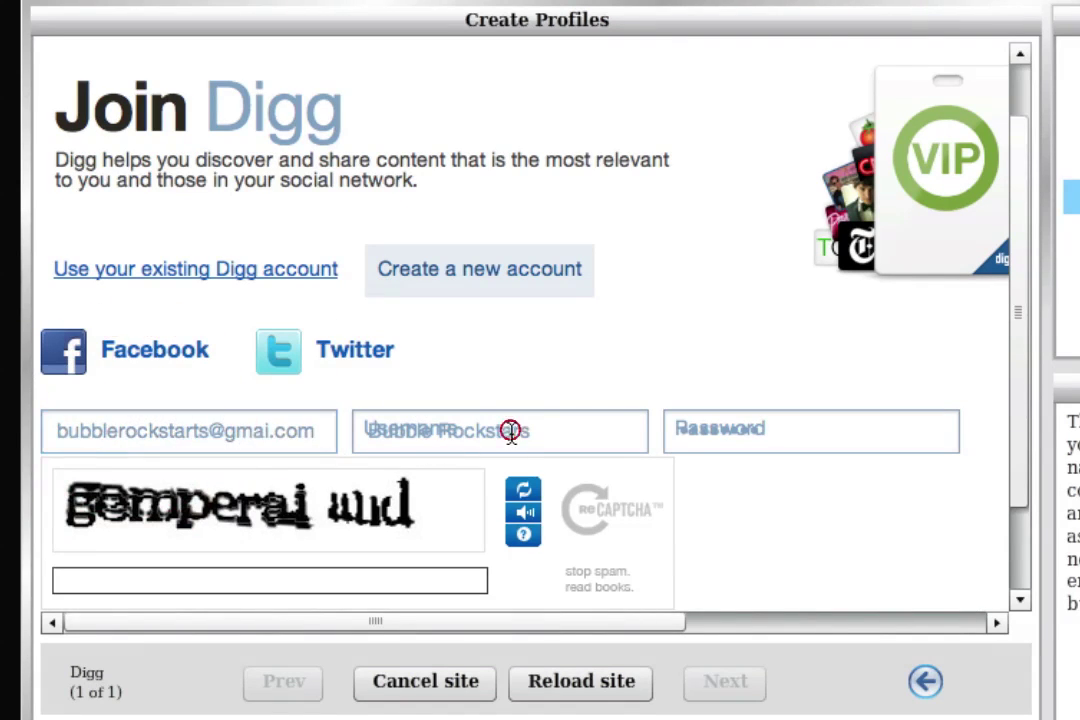
{"action": "left_click", "coordinate": [757, 431]}
{"action": "scroll", "coordinate": [700, 432], "scroll_direction": "down", "scroll_amount": 2}
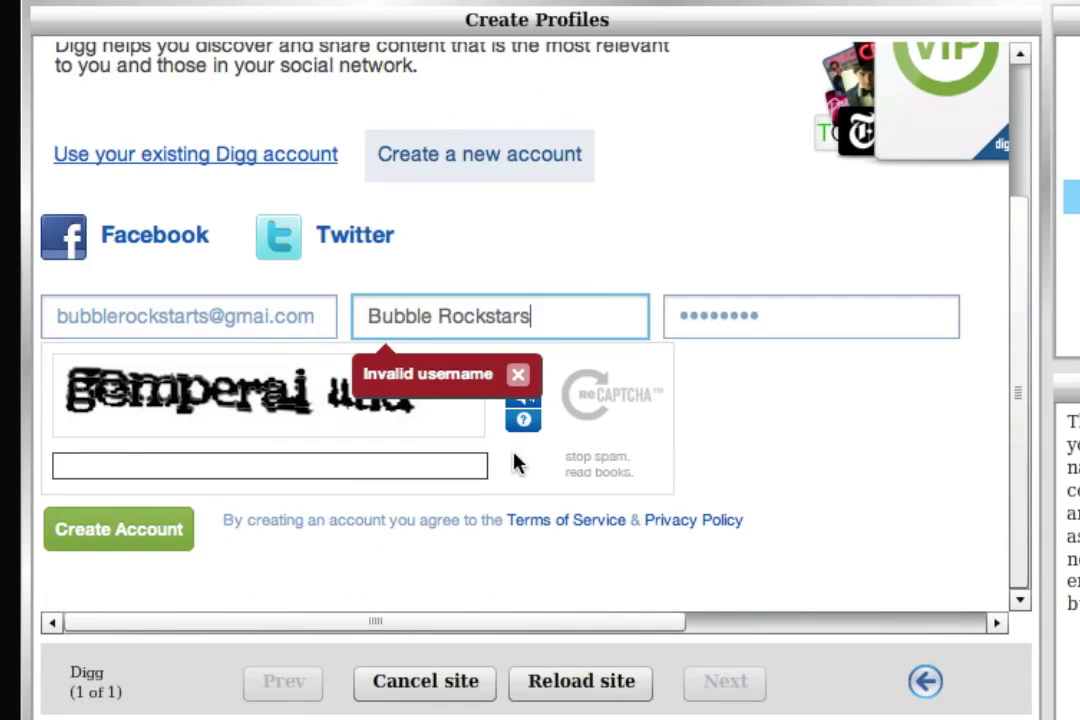
Select the captcha box on the Digg sign-up form.
{"action": "left_click", "coordinate": [272, 470]}
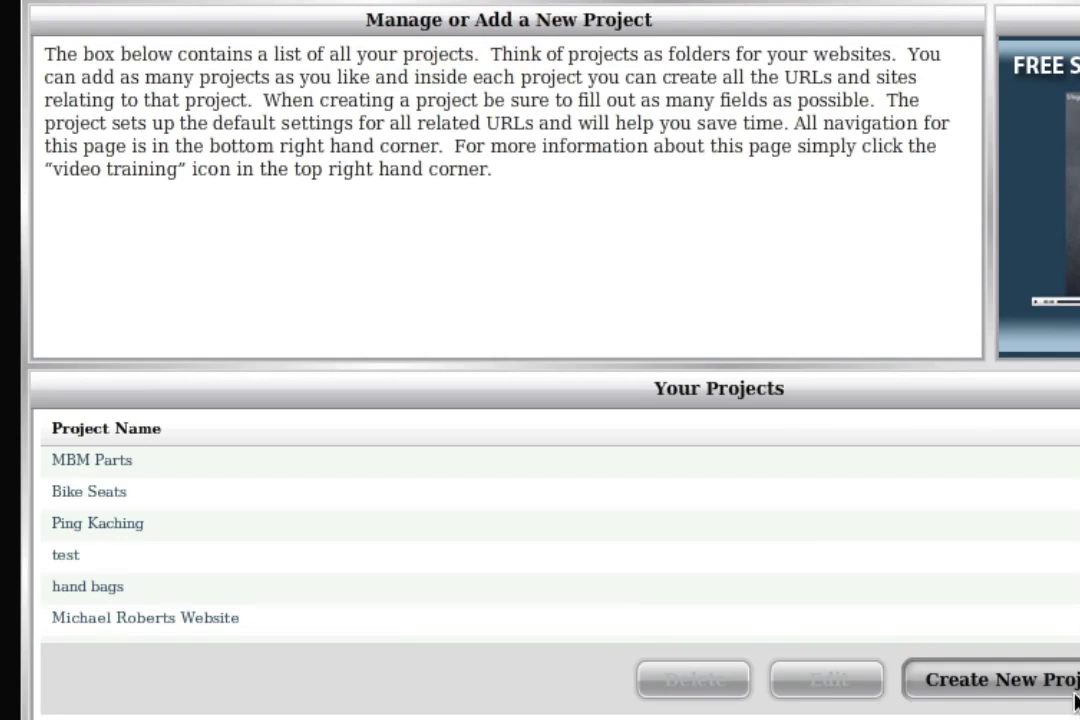
Create a project named 'Bubble Rockstars' and pick Bubble Rockstar as its submission profile.
{"action": "left_click", "coordinate": [1066, 680]}
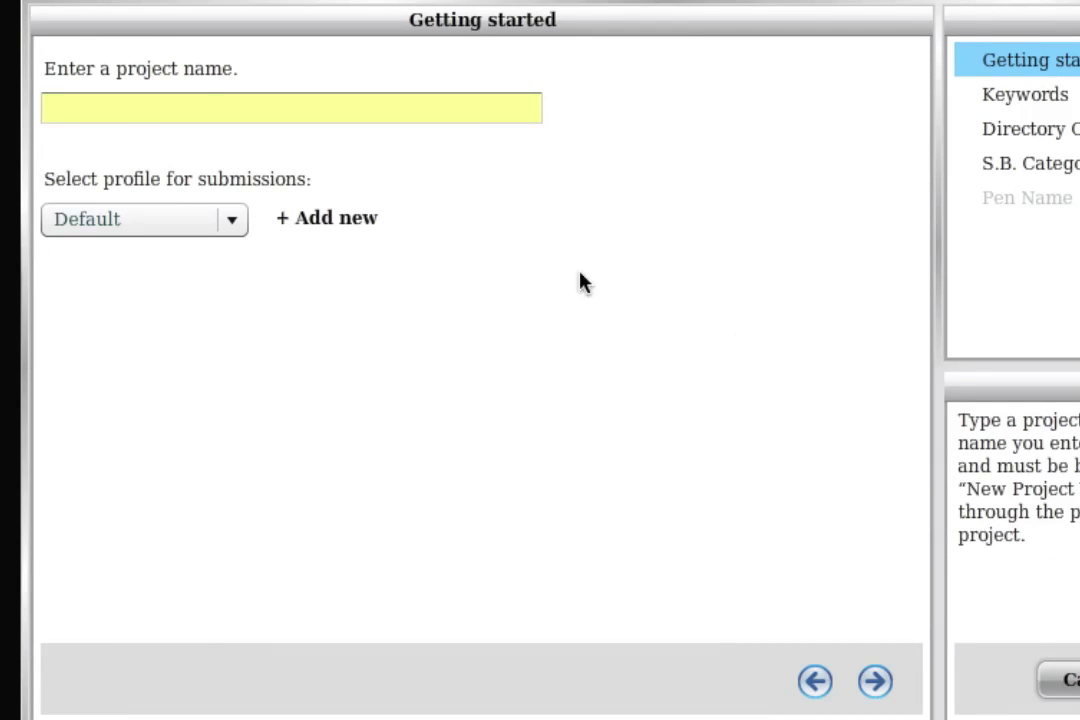
{"action": "left_click", "coordinate": [207, 102]}
{"action": "type", "text": "Bubble S"}
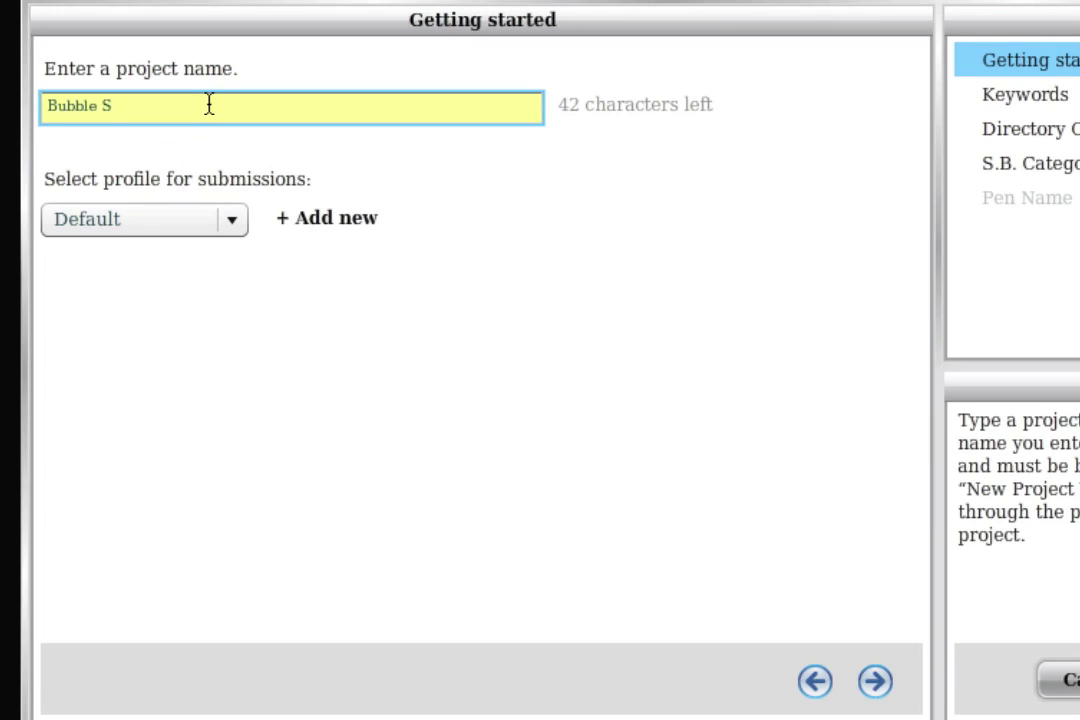
{"action": "key", "text": "BackSpace"}
{"action": "type", "text": "Rockstars"}
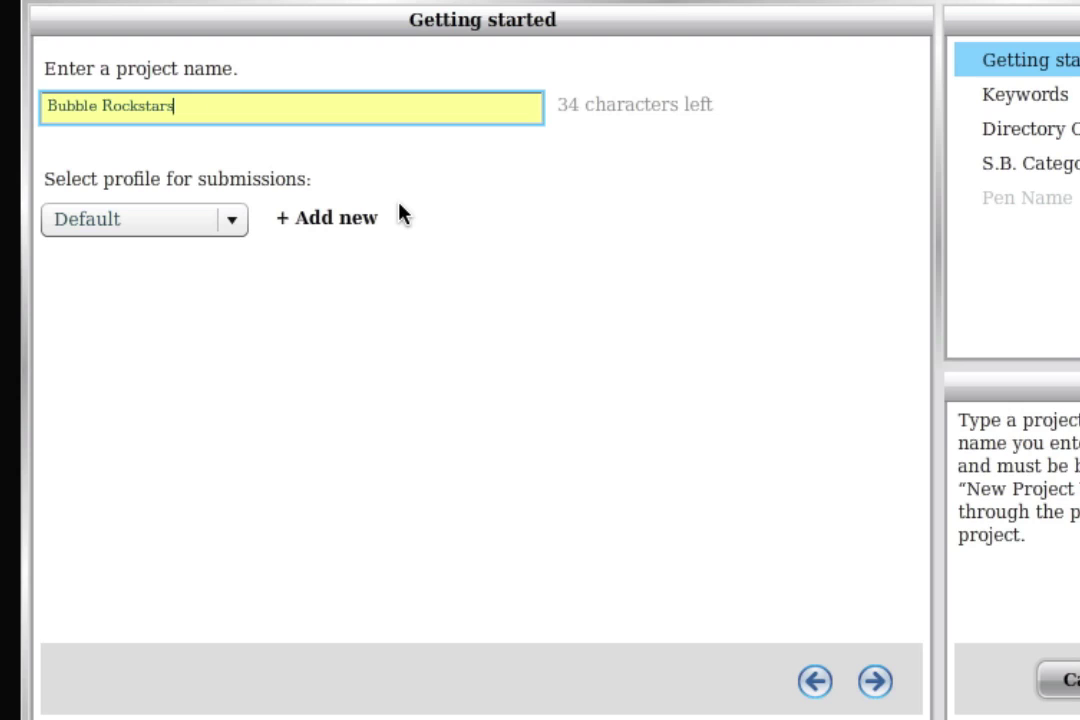
{"action": "left_click", "coordinate": [146, 229]}
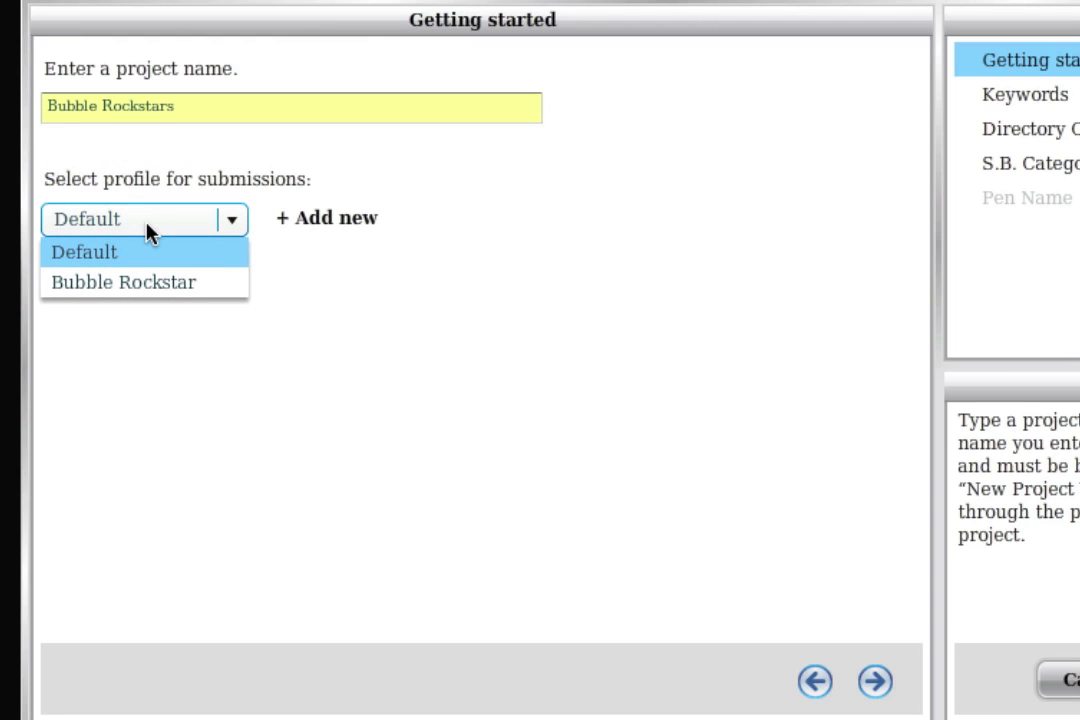
{"action": "left_click", "coordinate": [141, 284]}
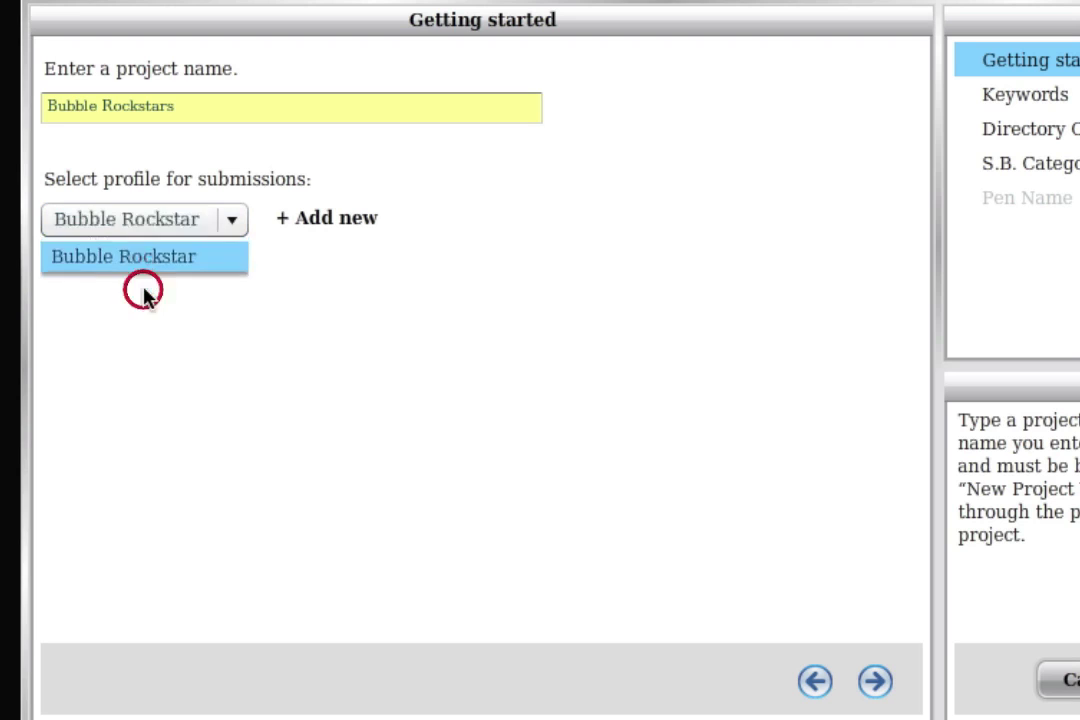
{"action": "left_click", "coordinate": [225, 354]}
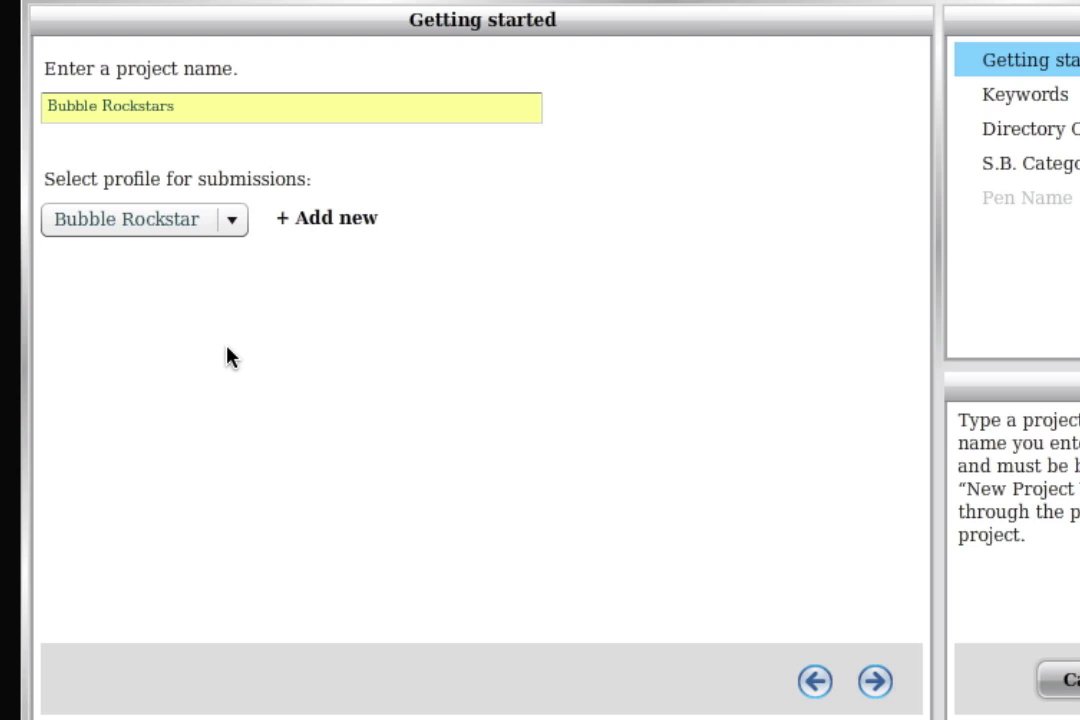
Cancel the new project, edit the last listed project, and open its submission profile list.
{"action": "left_click", "coordinate": [1058, 680]}
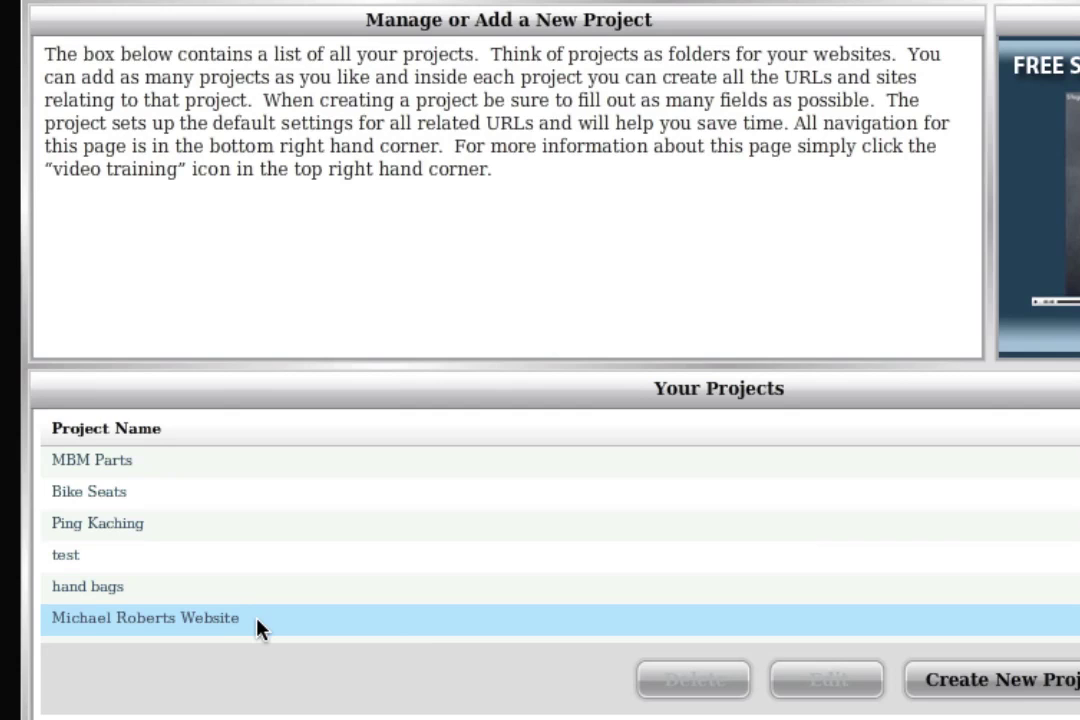
{"action": "left_click", "coordinate": [205, 628]}
{"action": "left_click", "coordinate": [827, 682]}
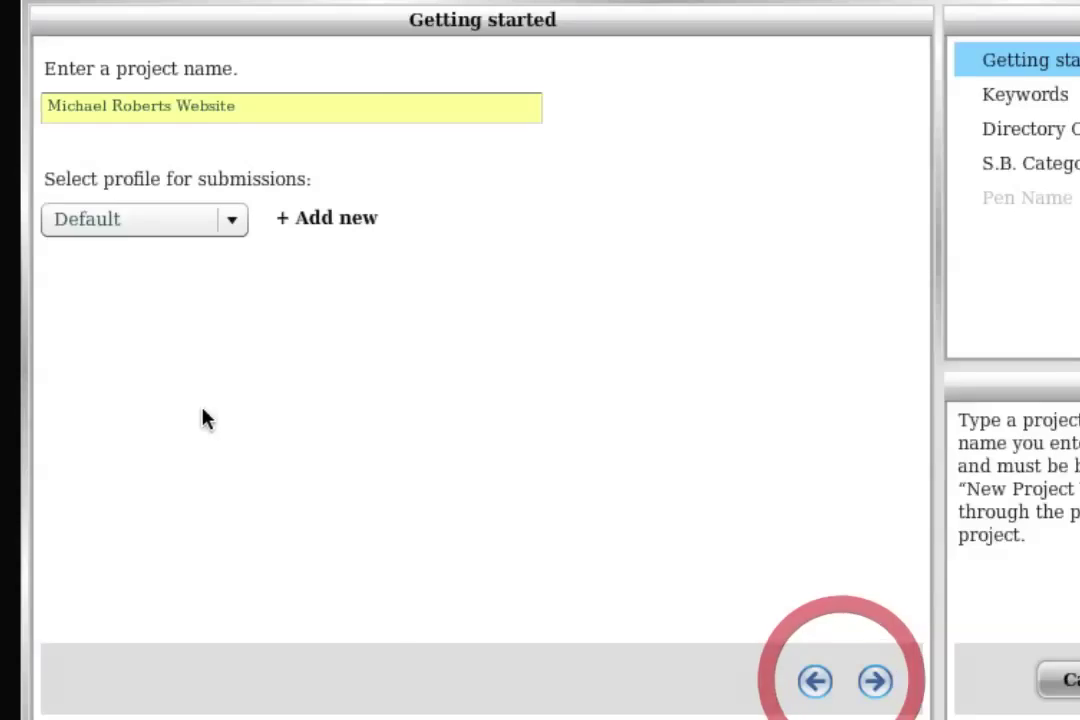
{"action": "left_click", "coordinate": [124, 219]}
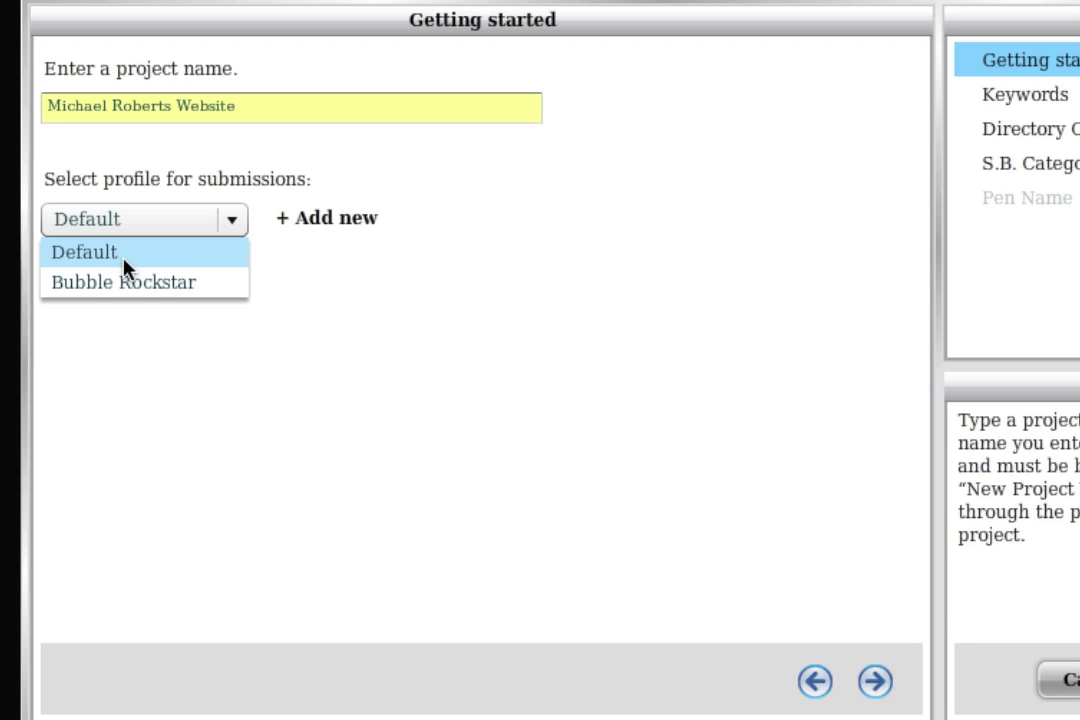
Check Bubble Rockstars' Basic Domain and Media name availability in the Account Creation Tool, then advance to site selection.
{"action": "left_click", "coordinate": [780, 15]}
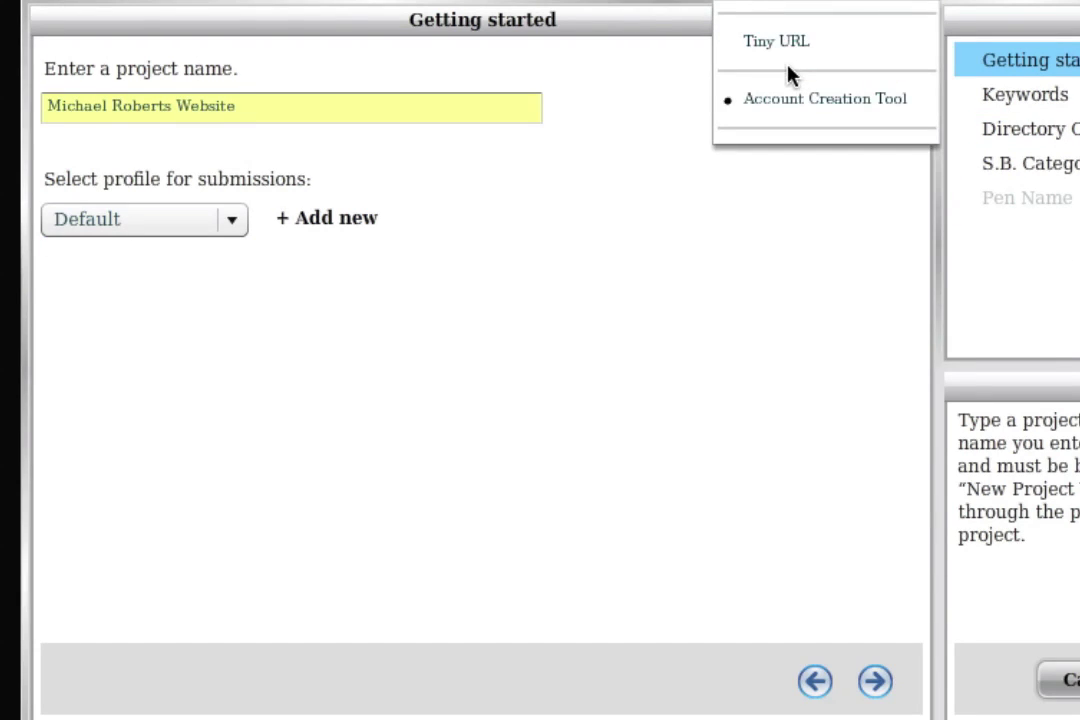
{"action": "left_click", "coordinate": [786, 99]}
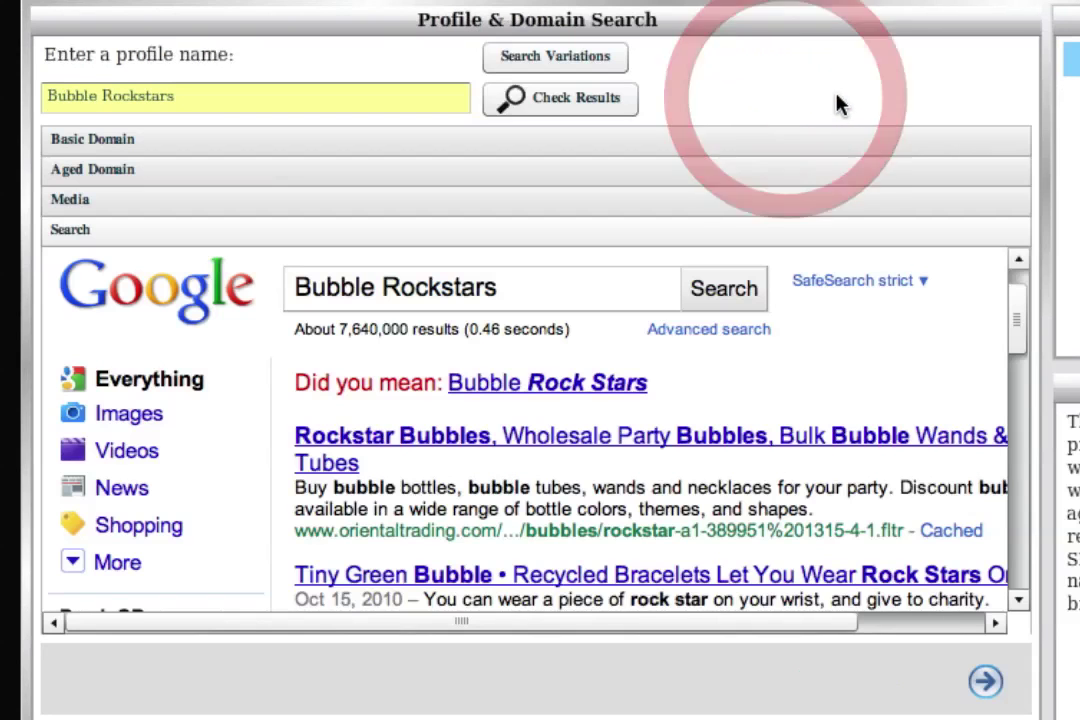
{"action": "left_click", "coordinate": [169, 141]}
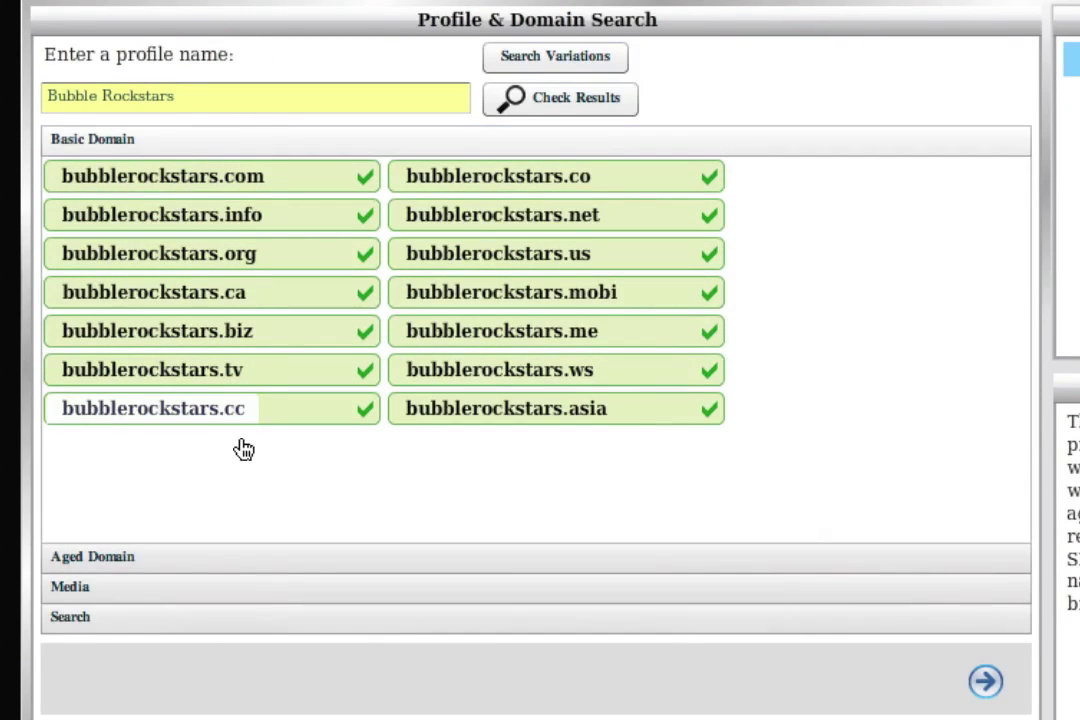
{"action": "left_click", "coordinate": [113, 588]}
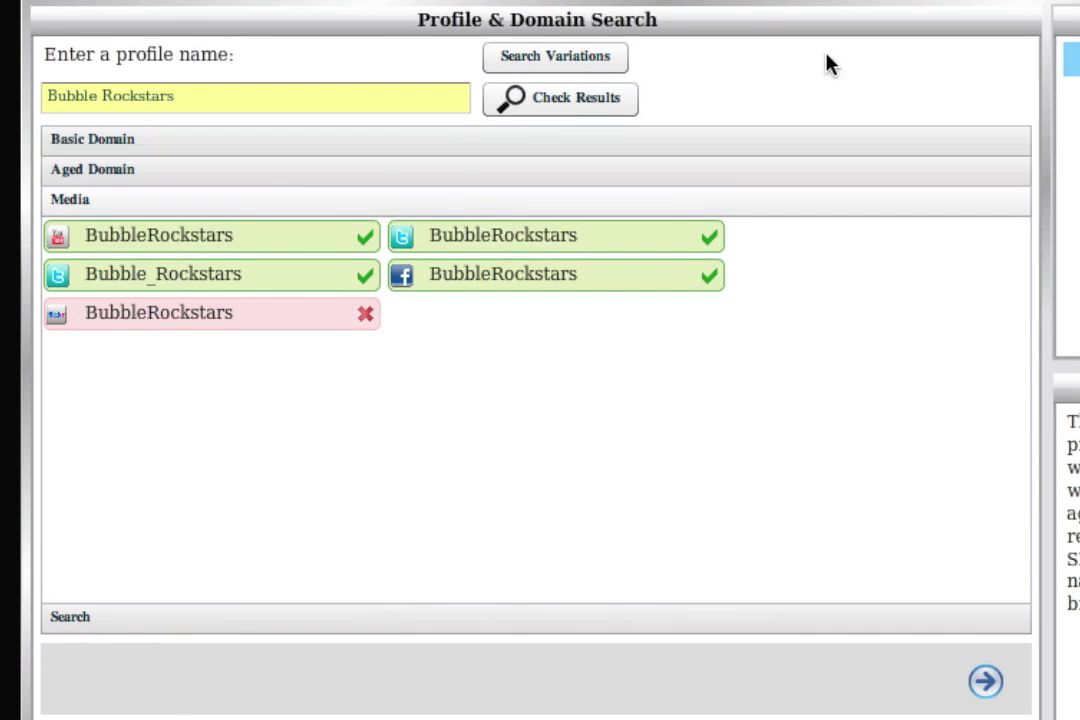
{"action": "left_click", "coordinate": [904, 40]}
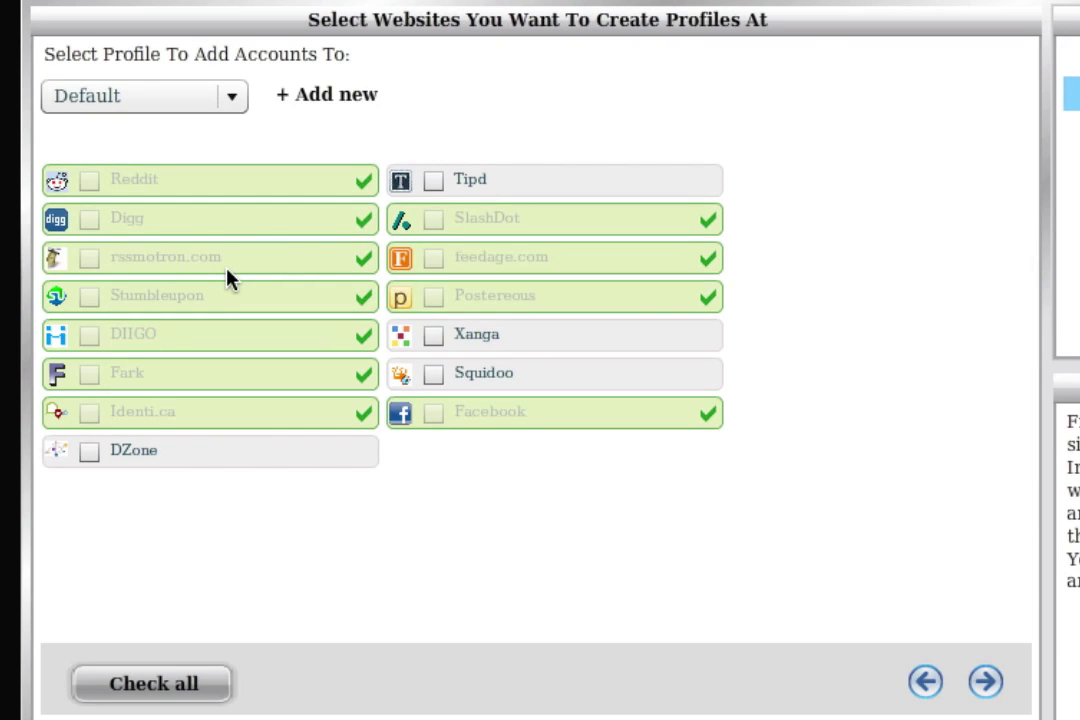